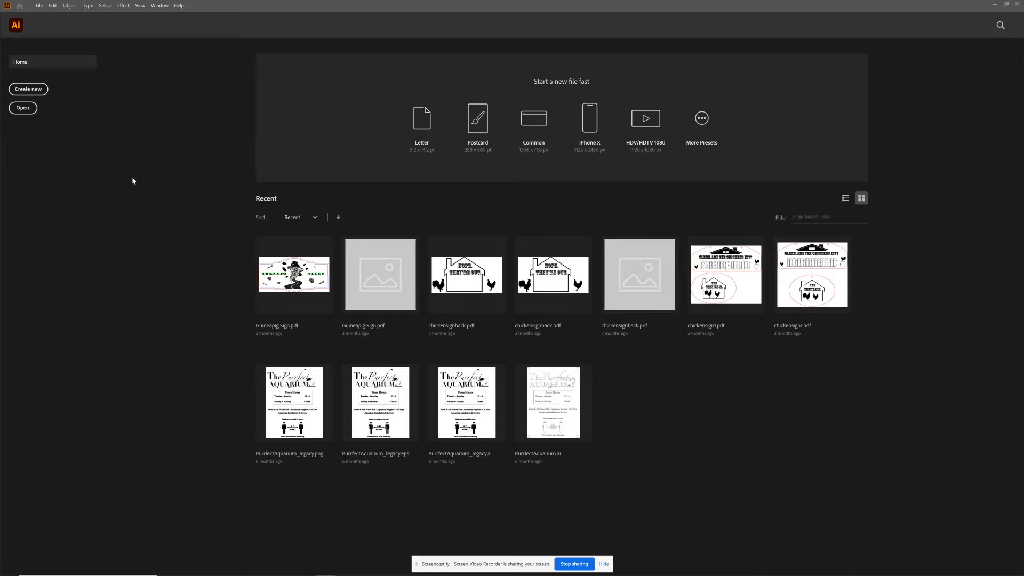
Create a new 6 × 6 in document named linedrawing1 with inches as the unit and RGB Color mode.
{"action": "left_click", "coordinate": [38, 90]}
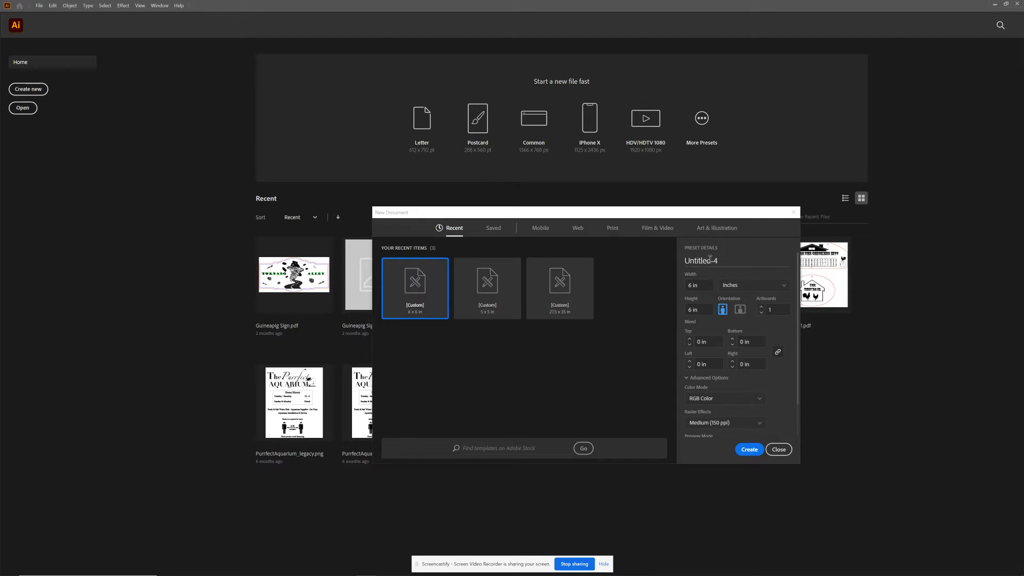
{"action": "left_click_drag", "start_coordinate": [719, 261], "coordinate": [688, 261]}
{"action": "type", "text": "linedrawing1"}
{"action": "left_click", "coordinate": [741, 290]}
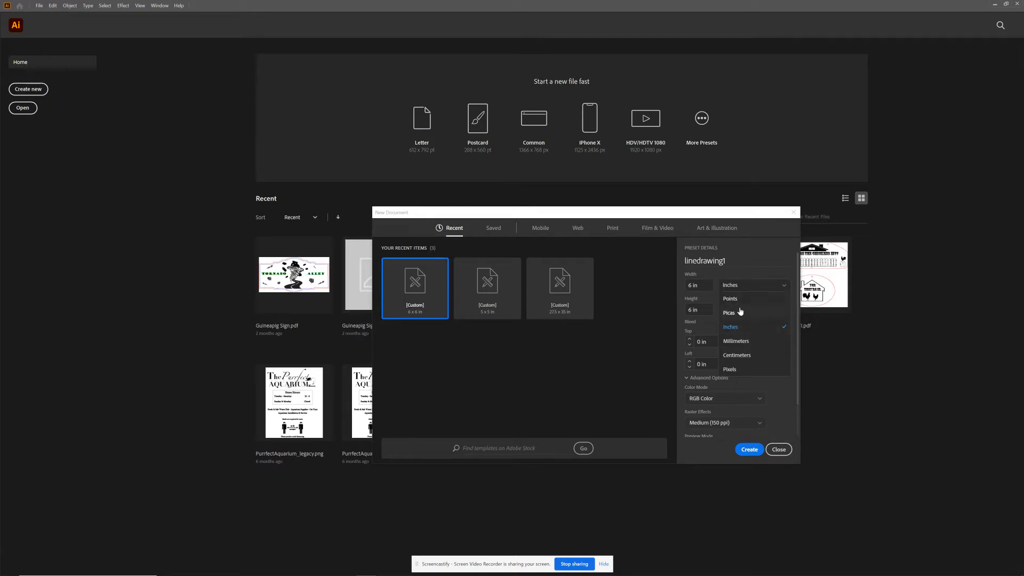
{"action": "left_click", "coordinate": [732, 328]}
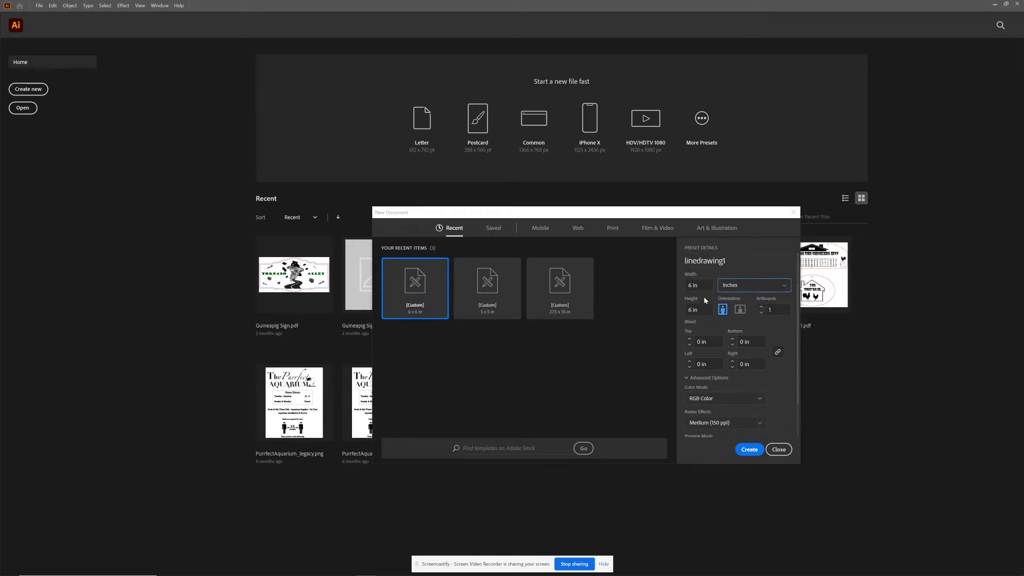
{"action": "scroll", "coordinate": [705, 309], "scroll_direction": "down", "scroll_amount": 2}
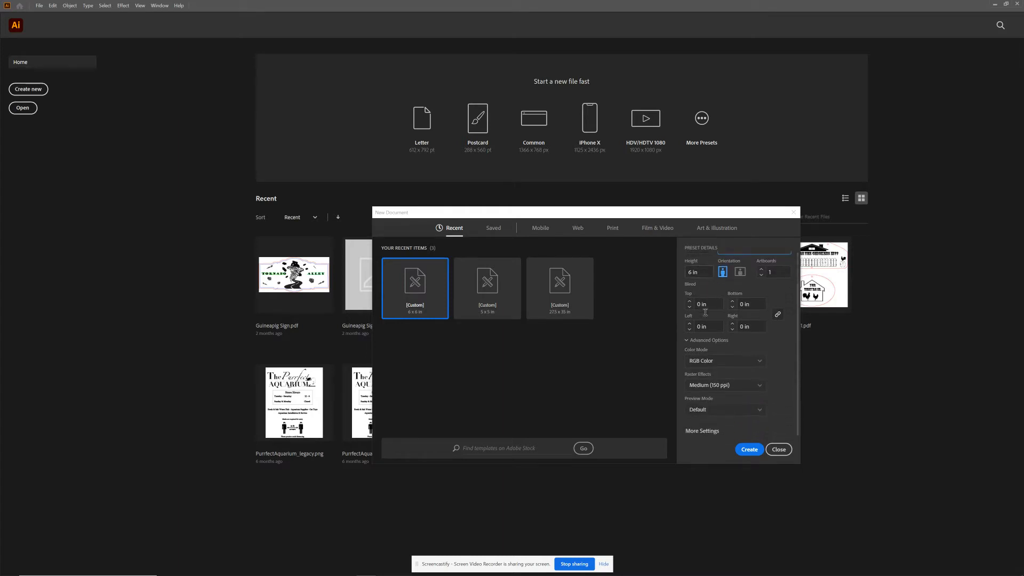
{"action": "left_click", "coordinate": [717, 342]}
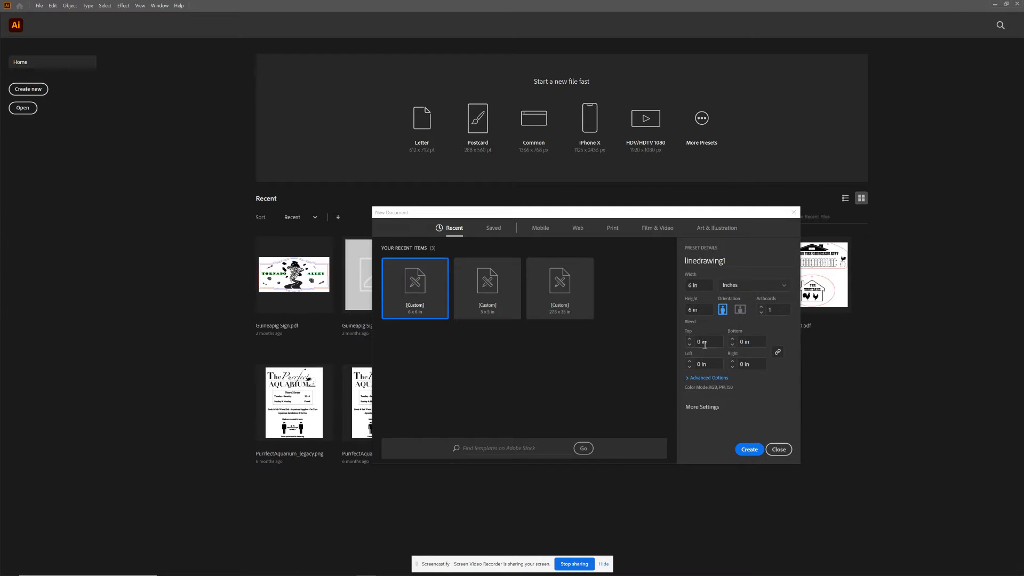
{"action": "left_click", "coordinate": [703, 378]}
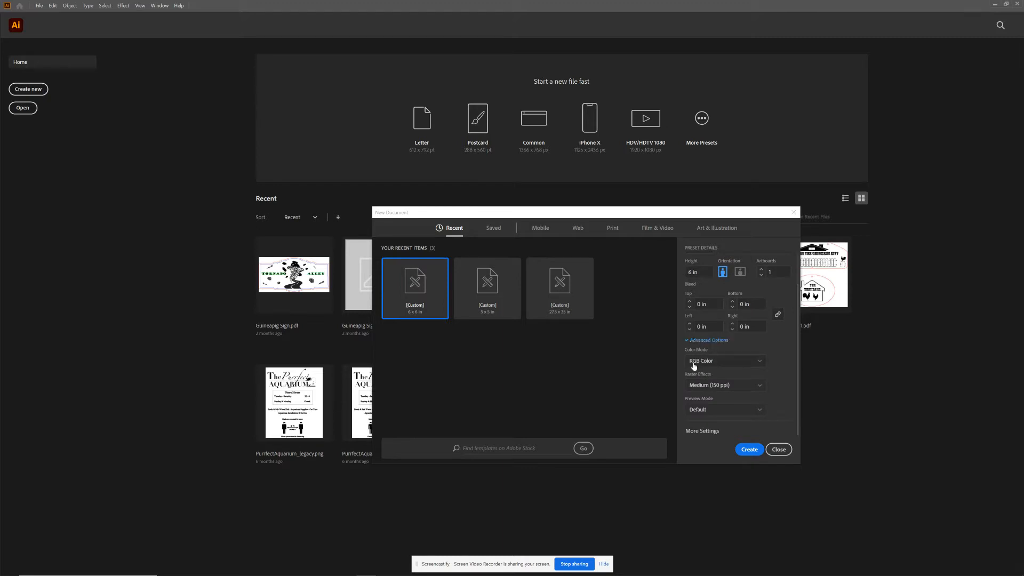
{"action": "left_click", "coordinate": [702, 366]}
{"action": "left_click", "coordinate": [696, 375]}
{"action": "left_click", "coordinate": [749, 450]}
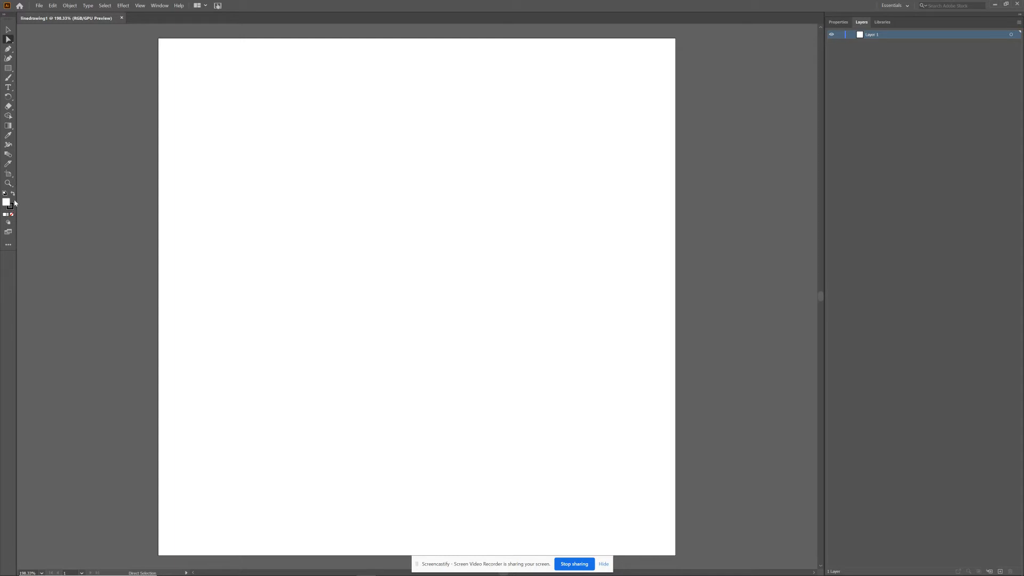
Set the stroke colour to red using only the red channel, and set the fill to None.
{"action": "left_click", "coordinate": [13, 207]}
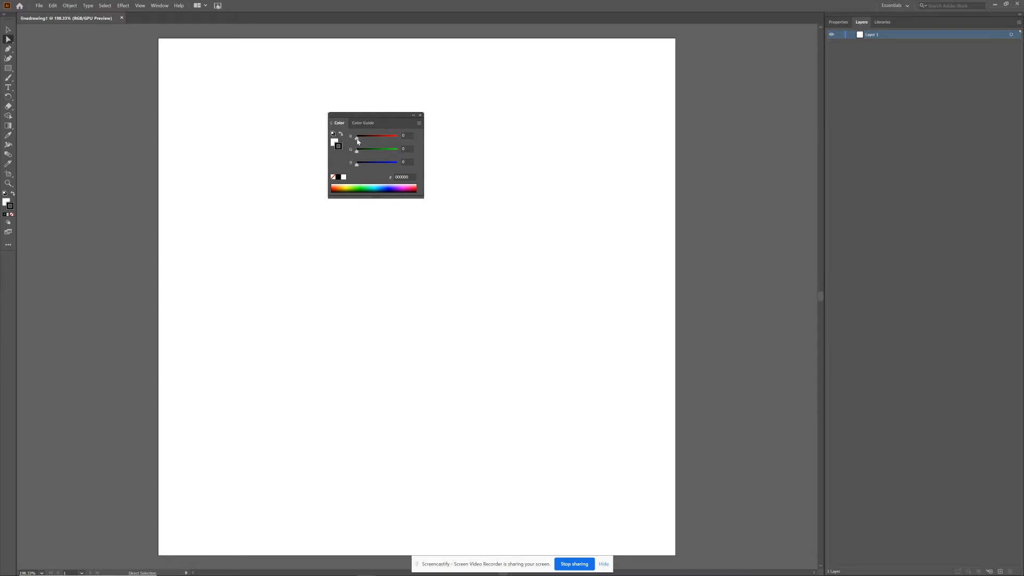
{"action": "left_click_drag", "start_coordinate": [357, 141], "coordinate": [407, 143]}
{"action": "left_click", "coordinate": [420, 115]}
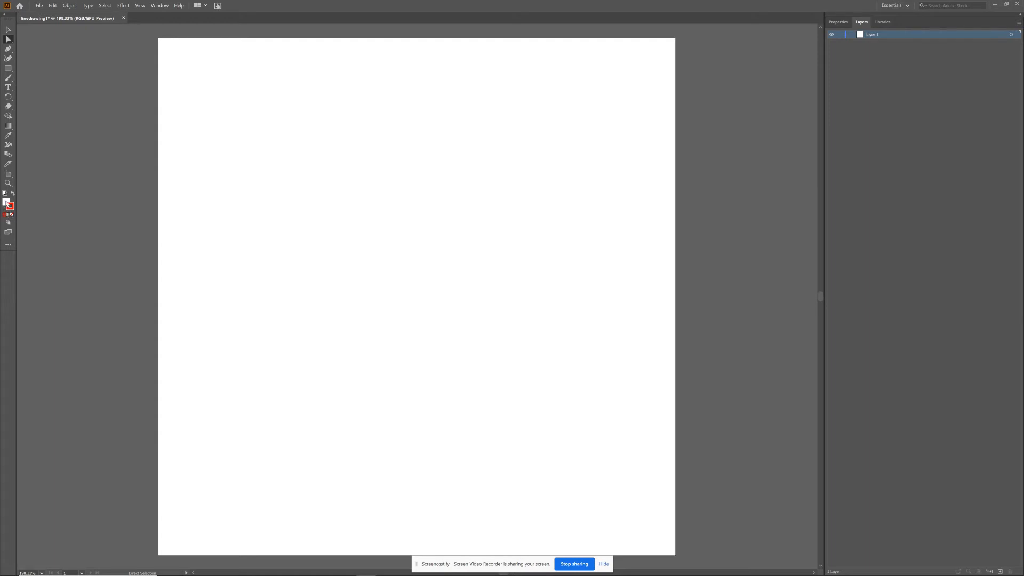
{"action": "left_click", "coordinate": [7, 203]}
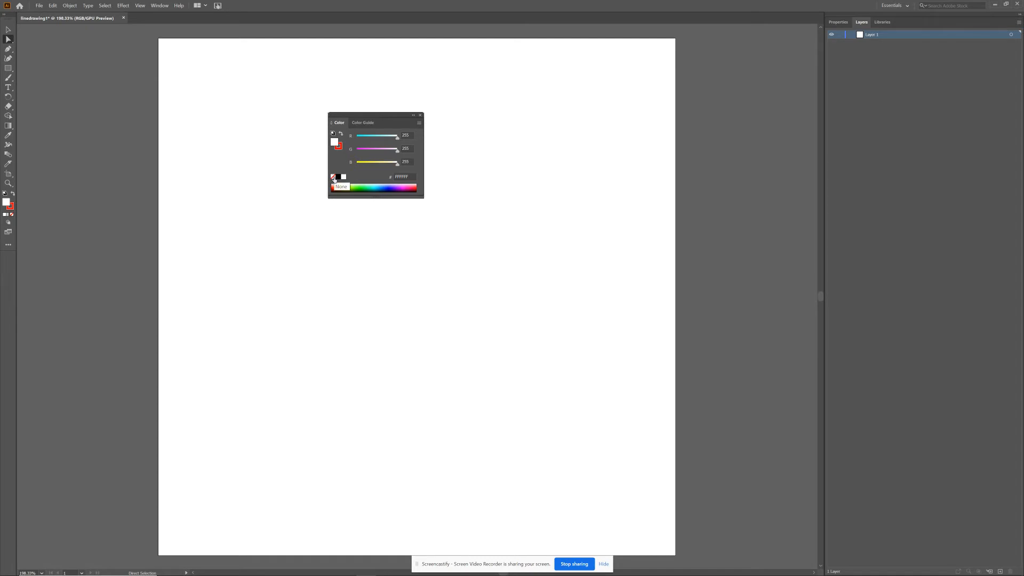
{"action": "left_click", "coordinate": [334, 178]}
{"action": "left_click", "coordinate": [421, 116]}
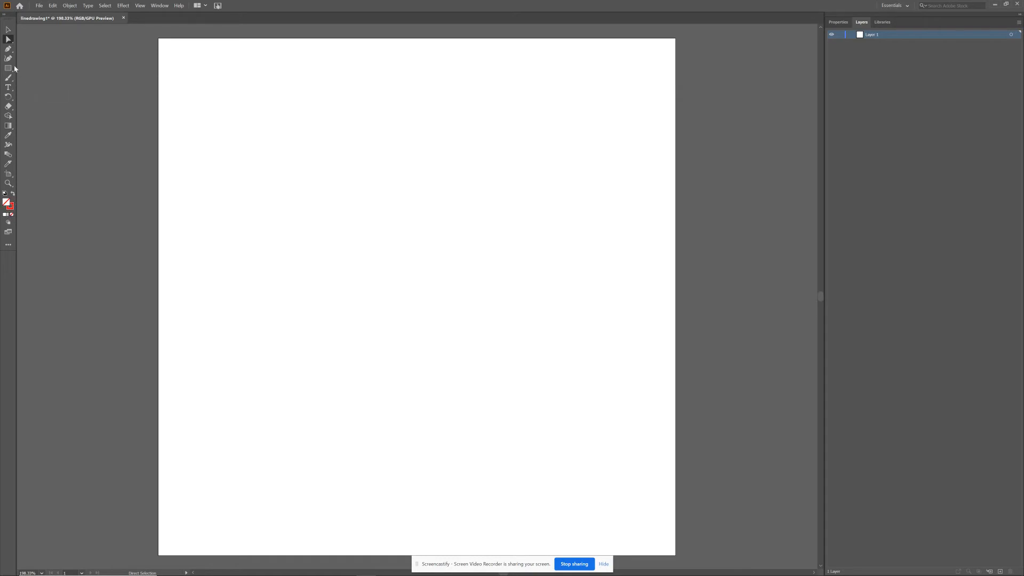
Draw a tilted four-sided outline with the Pen tool in the upper-left area of the artboard, ending at its starting corner.
{"action": "left_click", "coordinate": [8, 49]}
{"action": "left_click", "coordinate": [204, 151]}
{"action": "left_click", "coordinate": [256, 109]}
{"action": "left_click", "coordinate": [299, 172]}
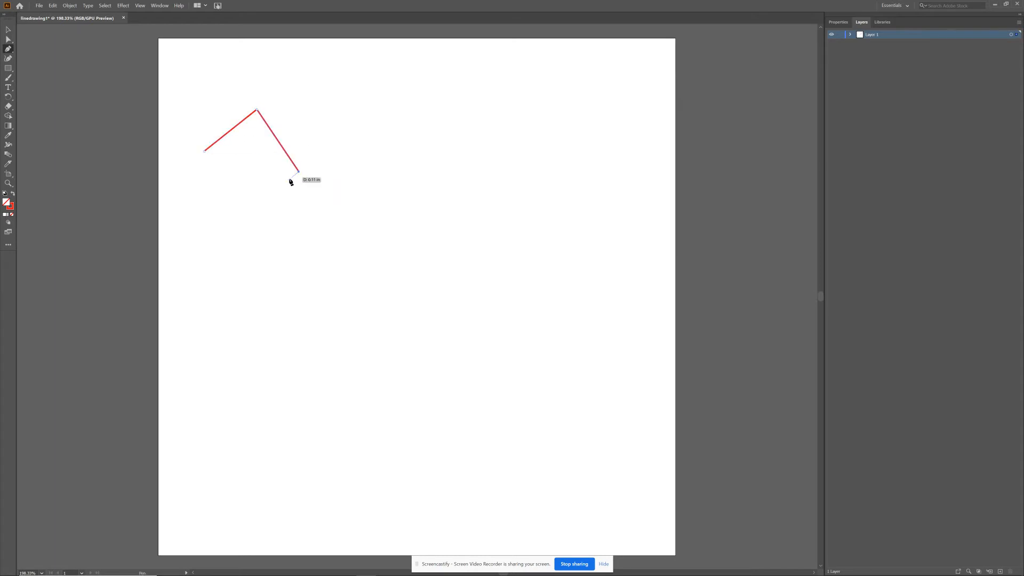
{"action": "left_click", "coordinate": [216, 229]}
{"action": "left_click", "coordinate": [202, 154]}
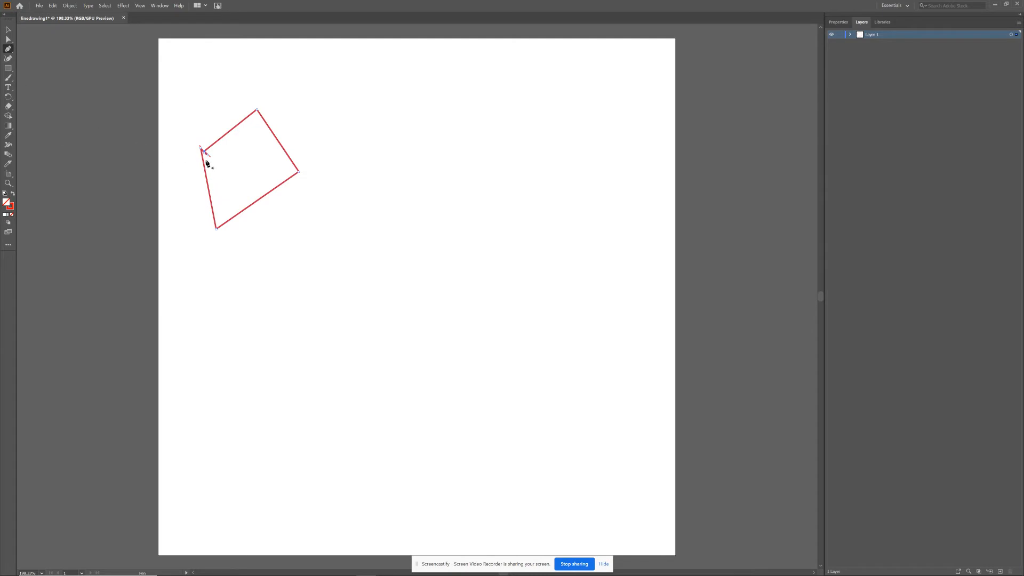
Examine closely the left corner of the four-sided outline, where its start and end points meet.
{"action": "left_click", "coordinate": [8, 183]}
{"action": "left_click", "coordinate": [202, 152]}
{"action": "left_click", "coordinate": [415, 300]}
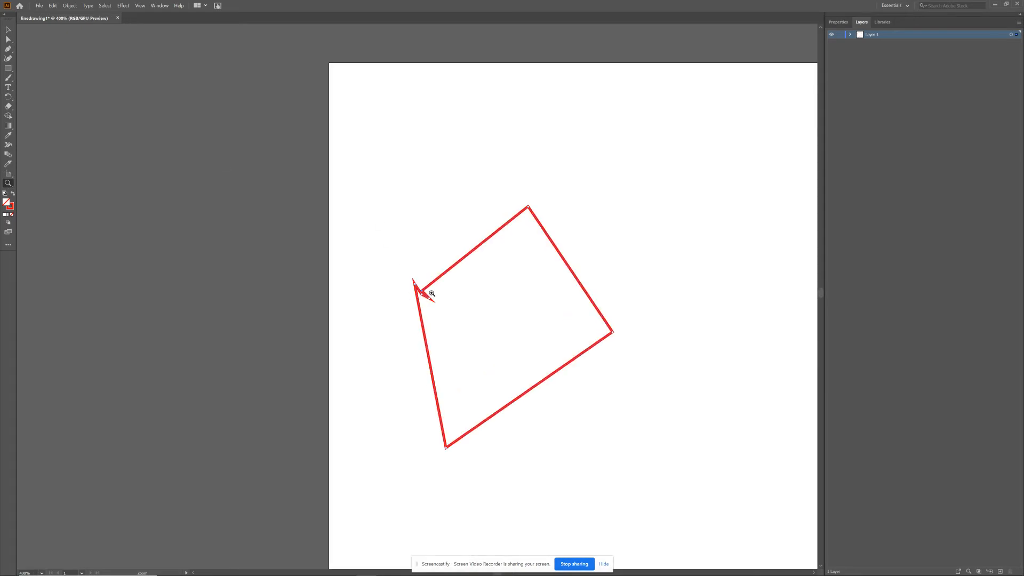
{"action": "left_click", "coordinate": [429, 295]}
{"action": "left_click", "coordinate": [423, 297]}
{"action": "left_click", "coordinate": [411, 299]}
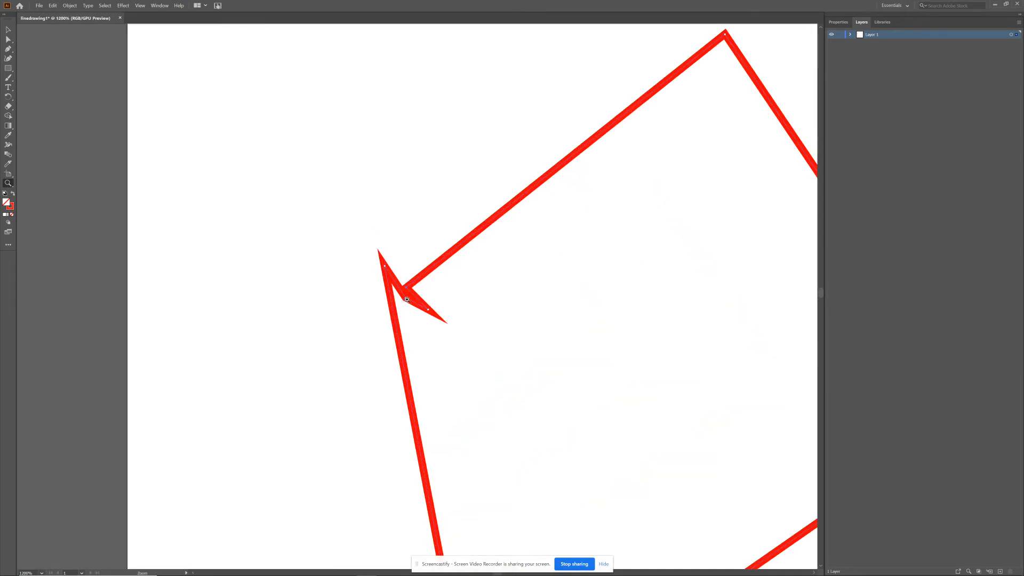
{"action": "left_click", "coordinate": [405, 302]}
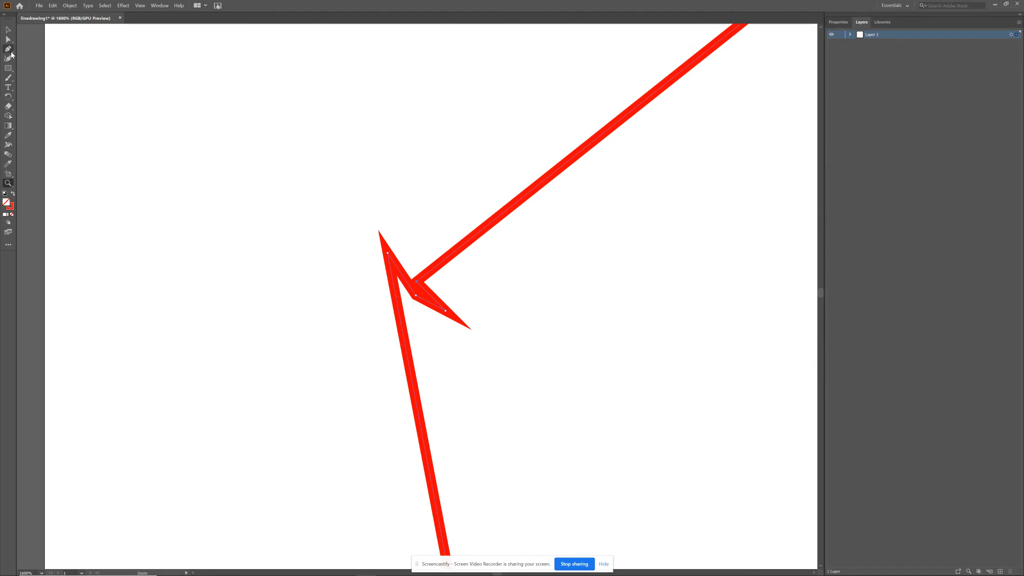
{"action": "left_click", "coordinate": [11, 53]}
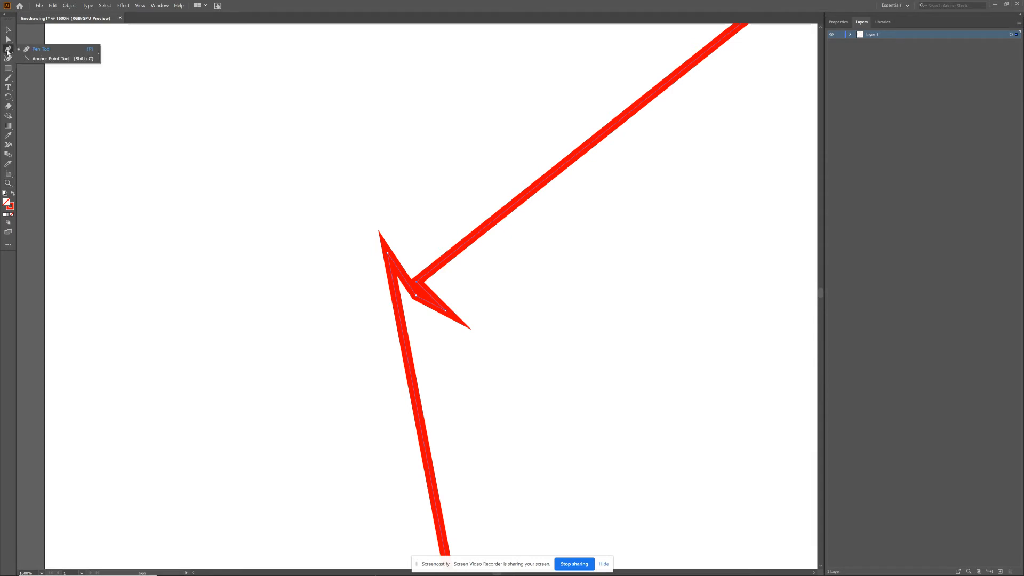
{"action": "left_click", "coordinate": [7, 51]}
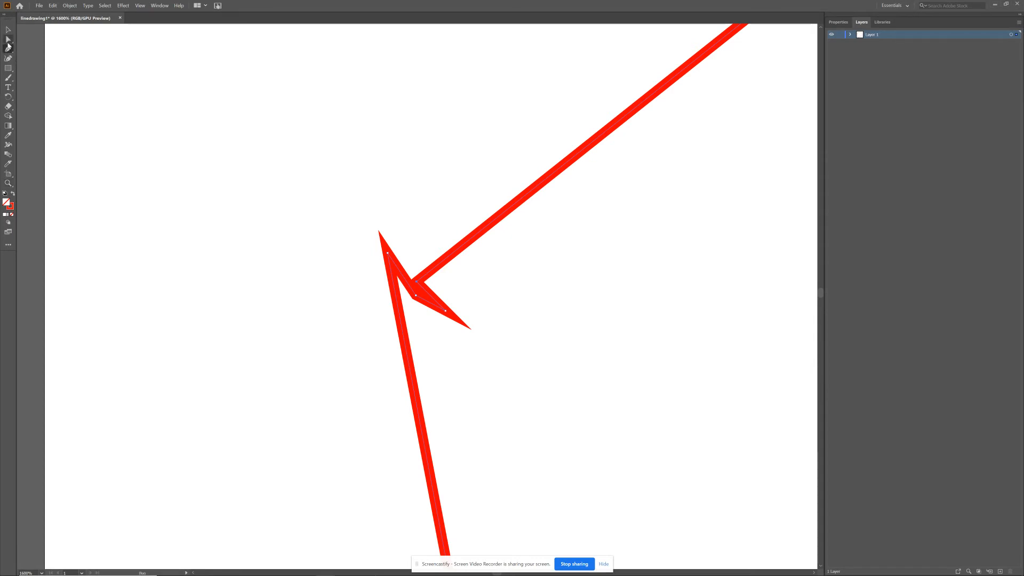
{"action": "left_click", "coordinate": [8, 43]}
{"action": "double_click", "coordinate": [8, 43]}
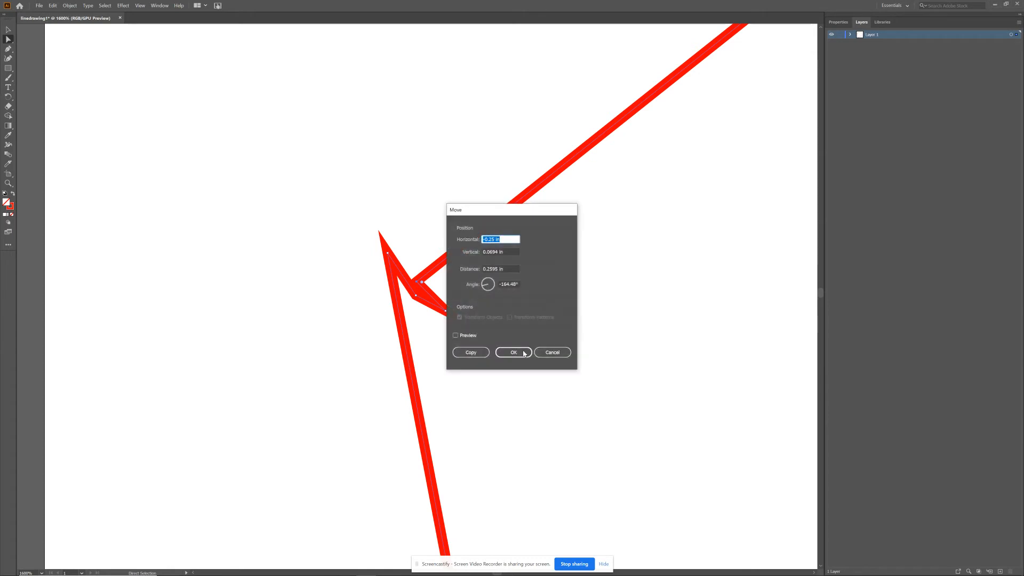
{"action": "left_click", "coordinate": [551, 350]}
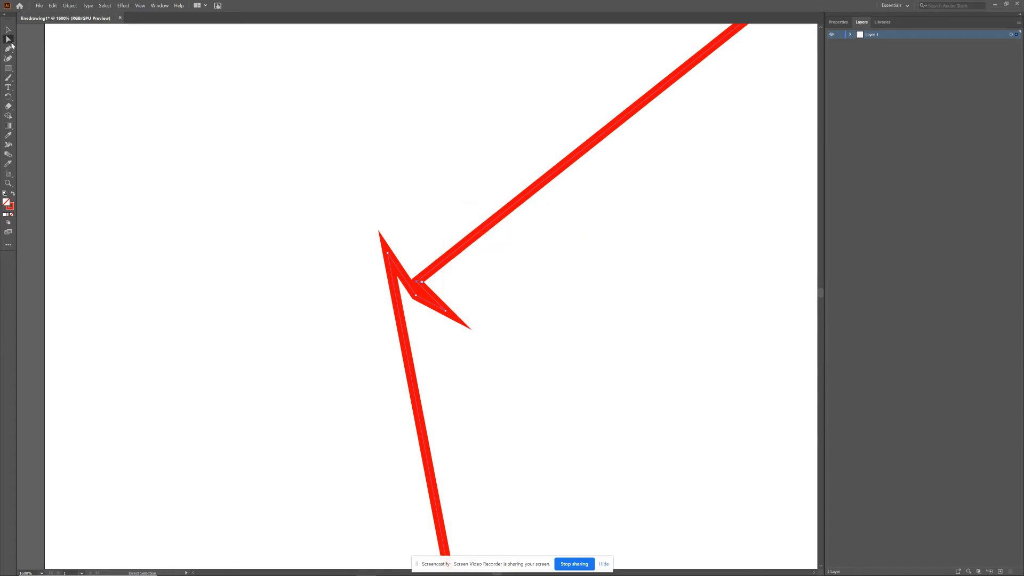
{"action": "left_click", "coordinate": [9, 40]}
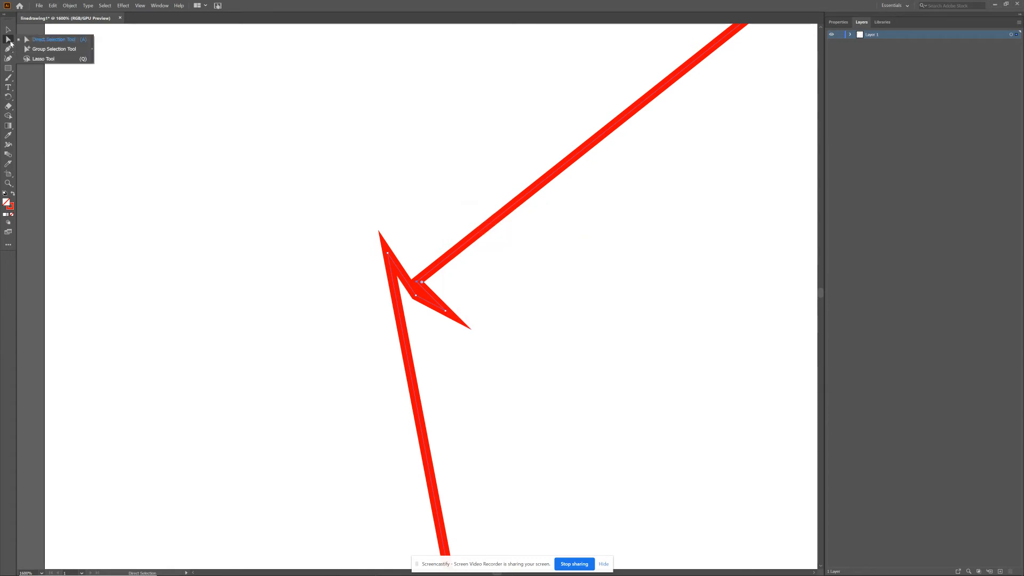
{"action": "left_click", "coordinate": [8, 49]}
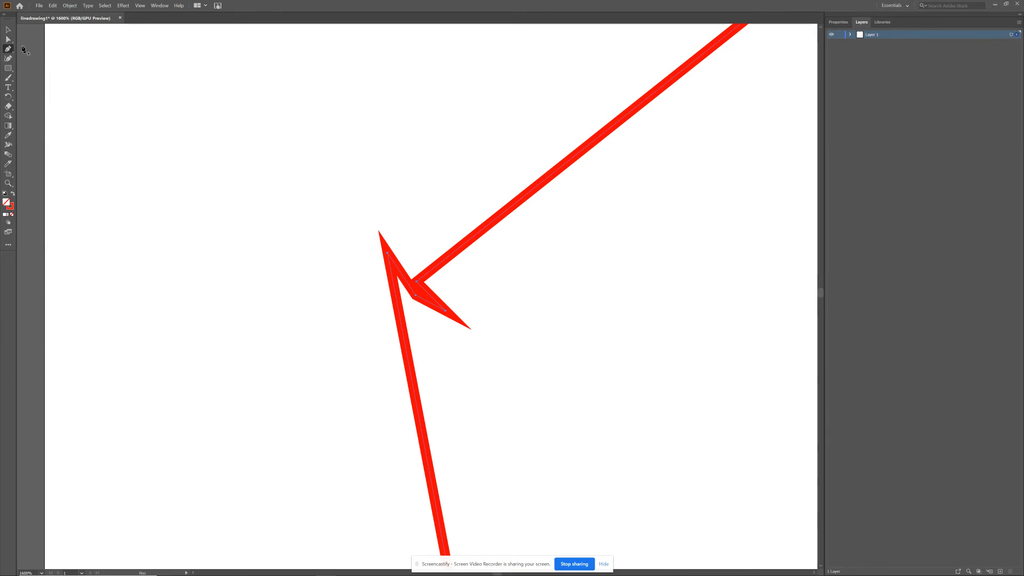
Delete the three stray anchor points at the outline's left corner with the Pen tool, leaving a single clean corner.
{"action": "left_click", "coordinate": [8, 50]}
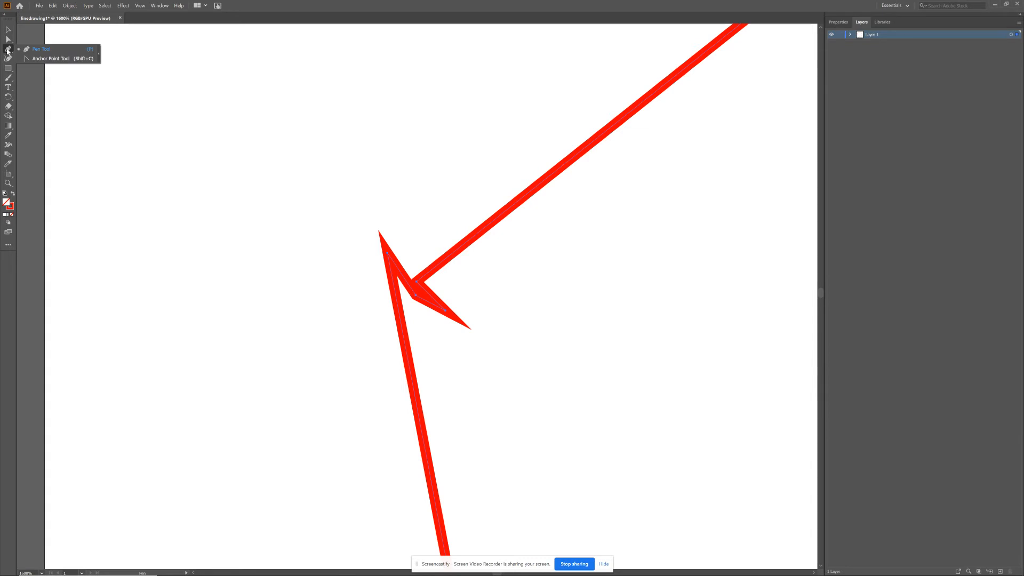
{"action": "left_click", "coordinate": [8, 50]}
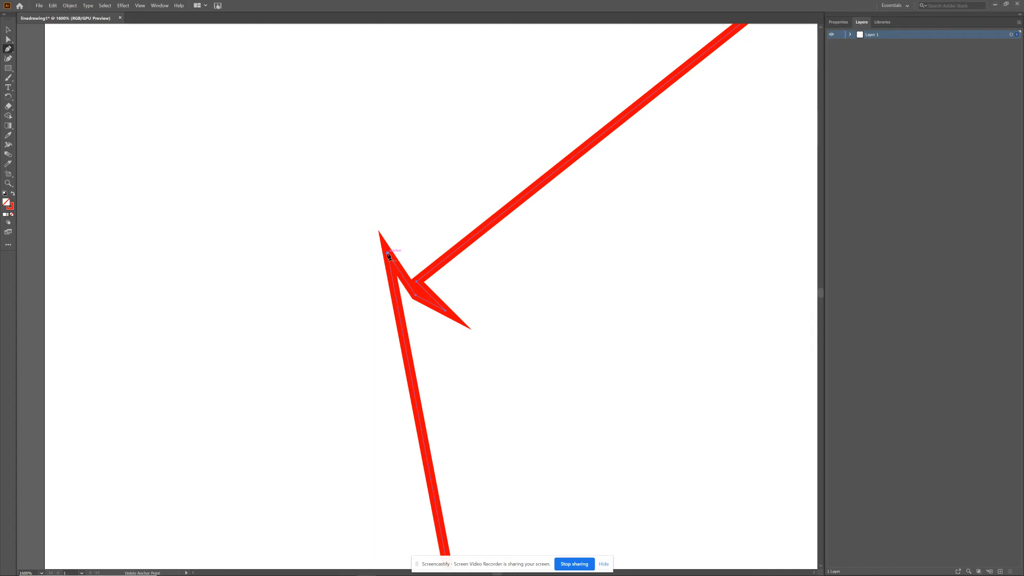
{"action": "left_click", "coordinate": [389, 255]}
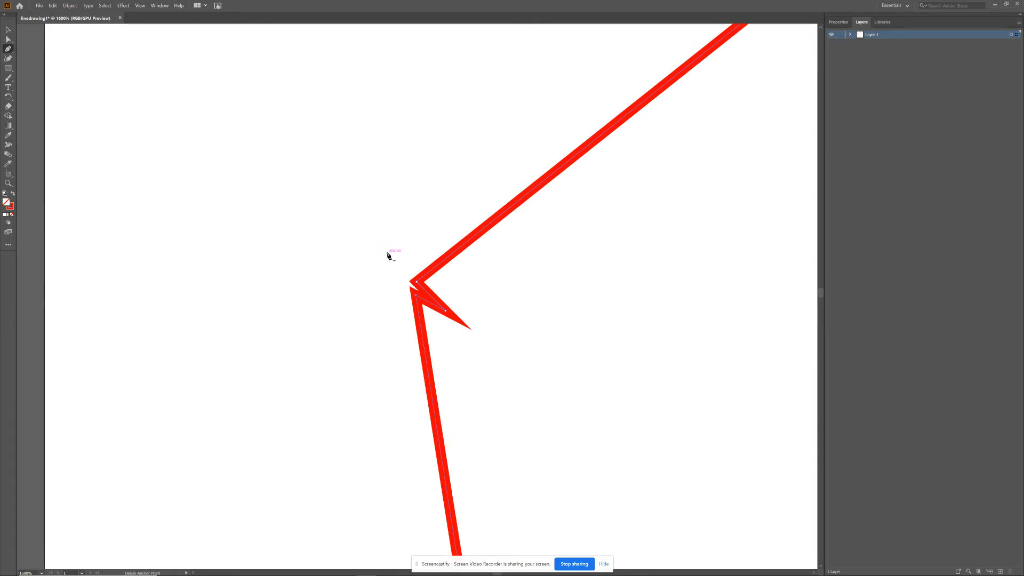
{"action": "left_click", "coordinate": [446, 312]}
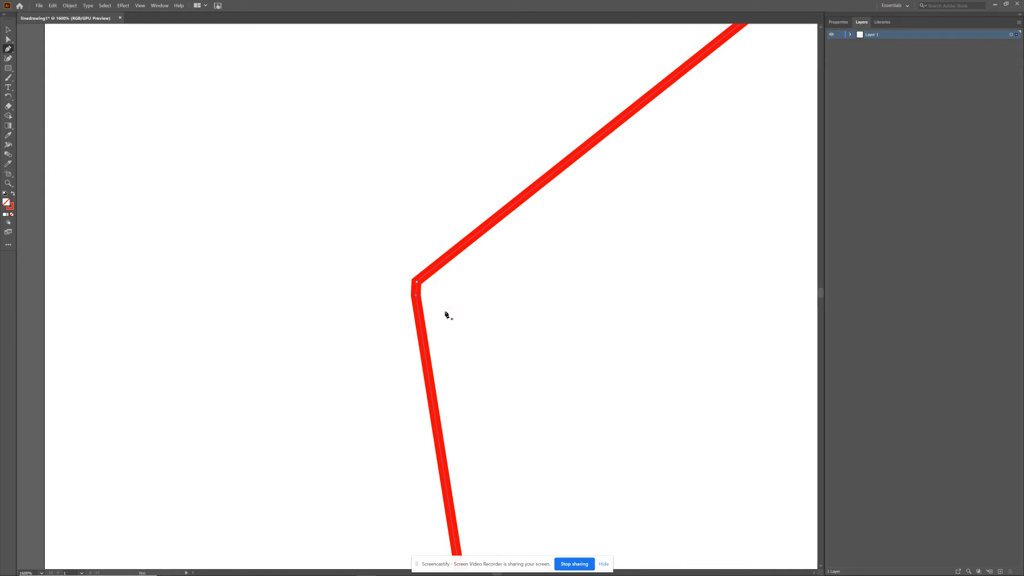
{"action": "left_click", "coordinate": [417, 296]}
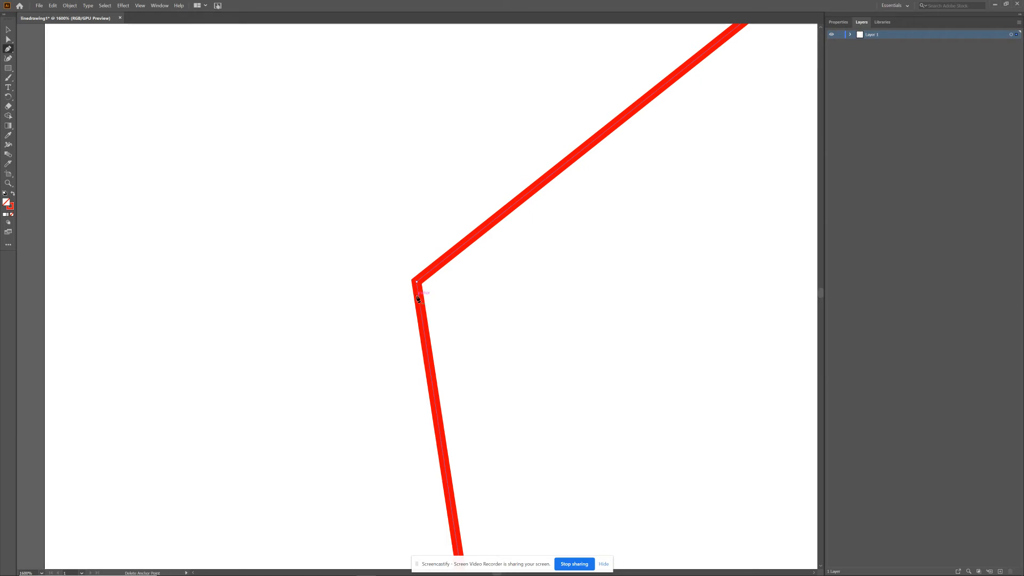
Inspect the outline's left corner up close and the whole four-sided shape for remaining stray points.
{"action": "left_click", "coordinate": [8, 183]}
{"action": "left_click", "coordinate": [491, 318]}
{"action": "left_click", "coordinate": [497, 321]}
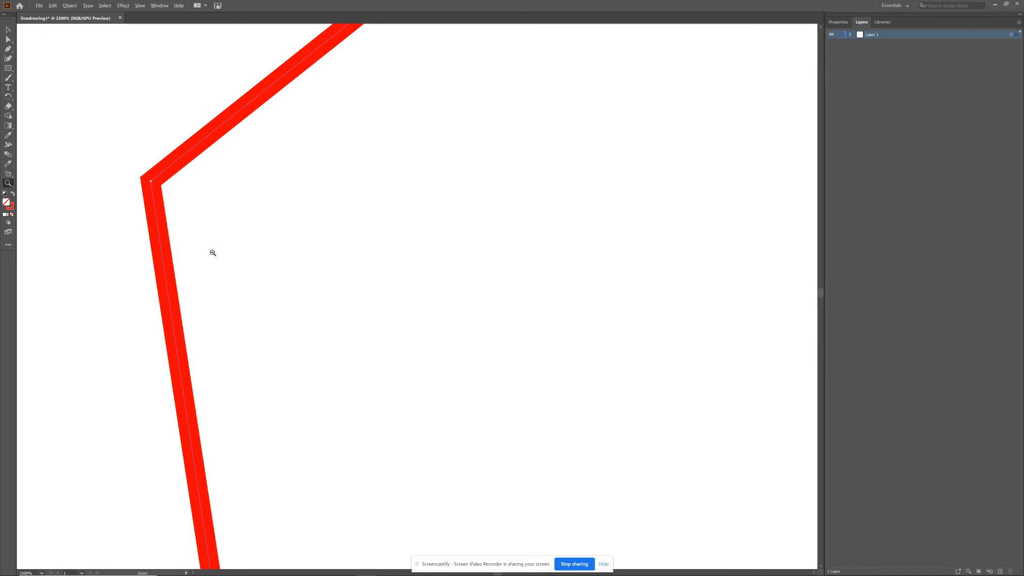
{"action": "left_click", "coordinate": [229, 228], "text": "alt"}
{"action": "left_click", "coordinate": [489, 269], "text": "alt"}
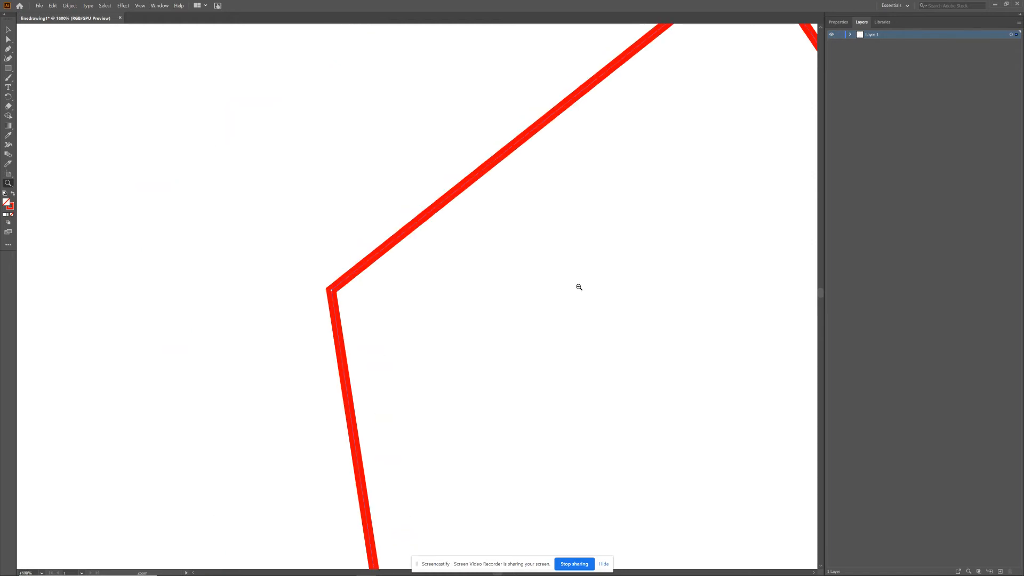
{"action": "left_click", "coordinate": [587, 294], "text": "alt"}
{"action": "left_click", "coordinate": [492, 324], "text": "alt"}
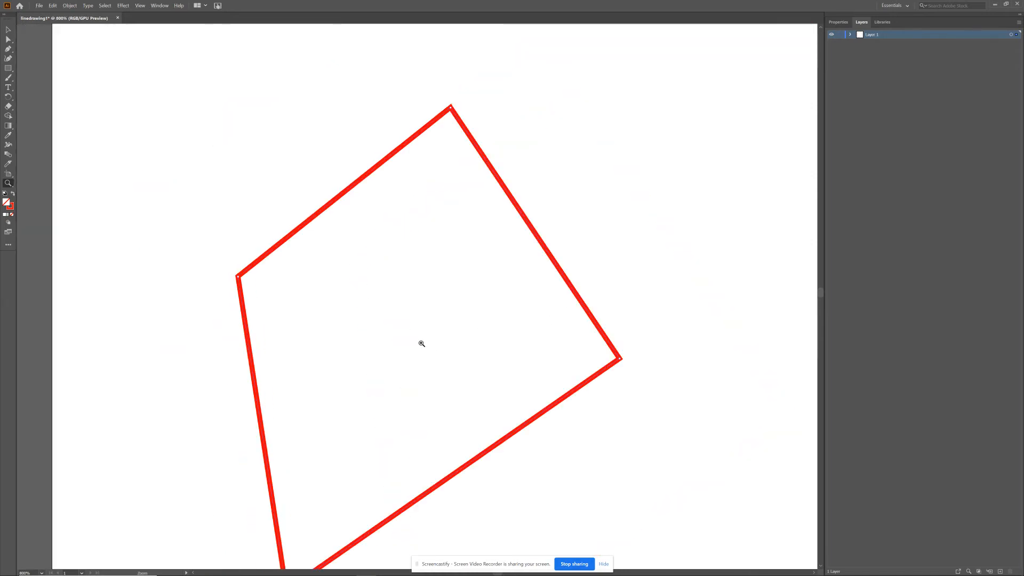
{"action": "scroll", "coordinate": [338, 327], "scroll_direction": "down", "scroll_amount": 2}
{"action": "scroll", "coordinate": [333, 323], "scroll_direction": "down", "scroll_amount": 1}
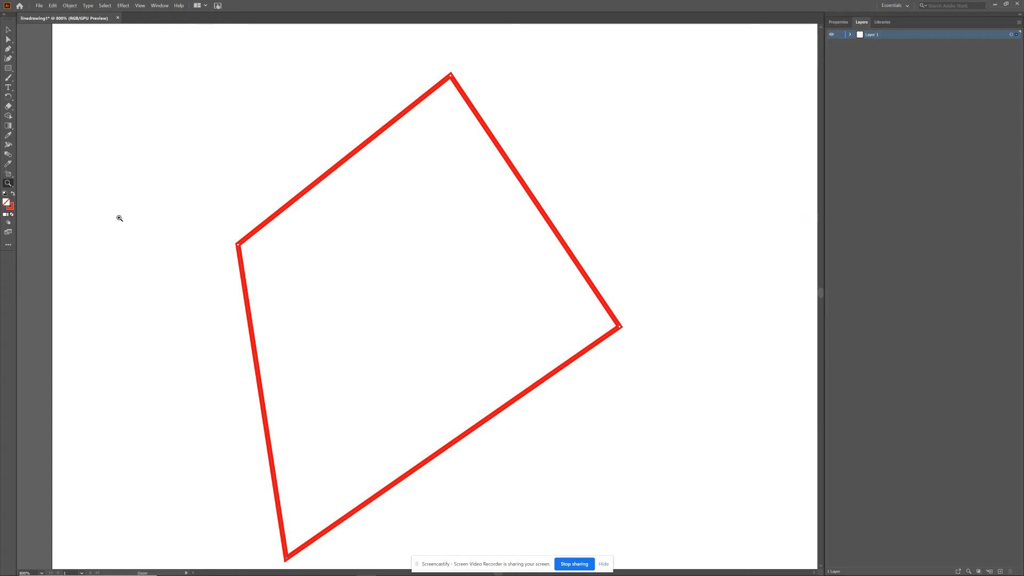
Add an anchor point on the outline's upper-left edge and move it outward with the Direct Selection tool.
{"action": "left_click", "coordinate": [8, 50]}
{"action": "left_click", "coordinate": [8, 39]}
{"action": "left_click_drag", "start_coordinate": [330, 172], "coordinate": [300, 138]}
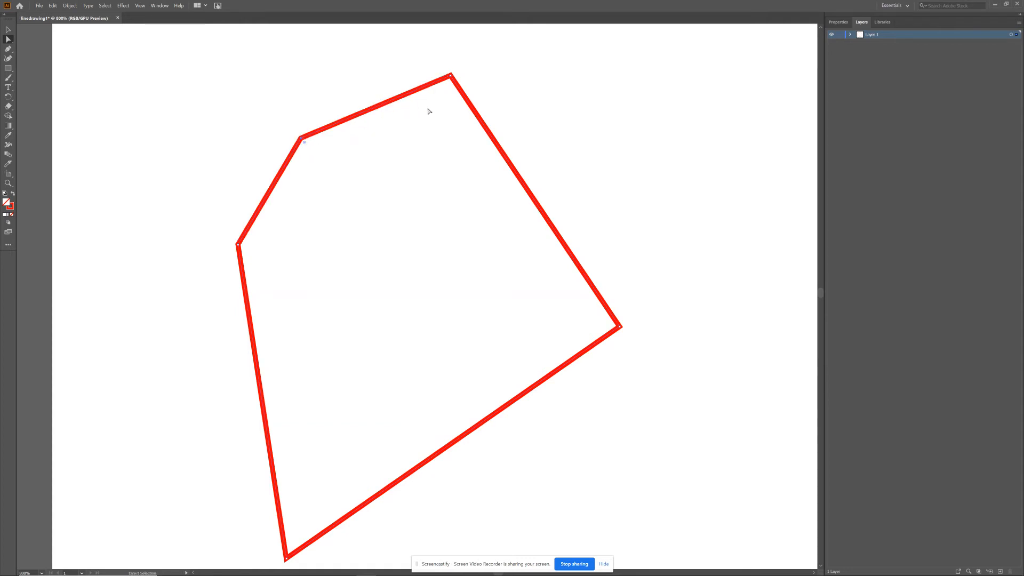
Move the four original corner anchors inward with the Direct Selection tool to form a compact five-sided shape.
{"action": "left_click_drag", "start_coordinate": [453, 80], "coordinate": [461, 165]}
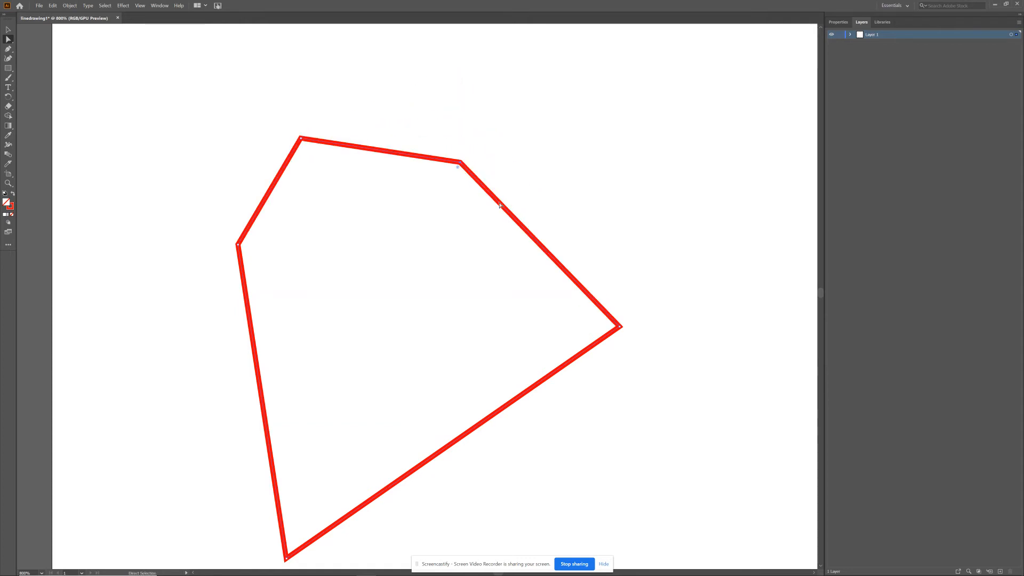
{"action": "left_click_drag", "start_coordinate": [620, 326], "coordinate": [499, 317]}
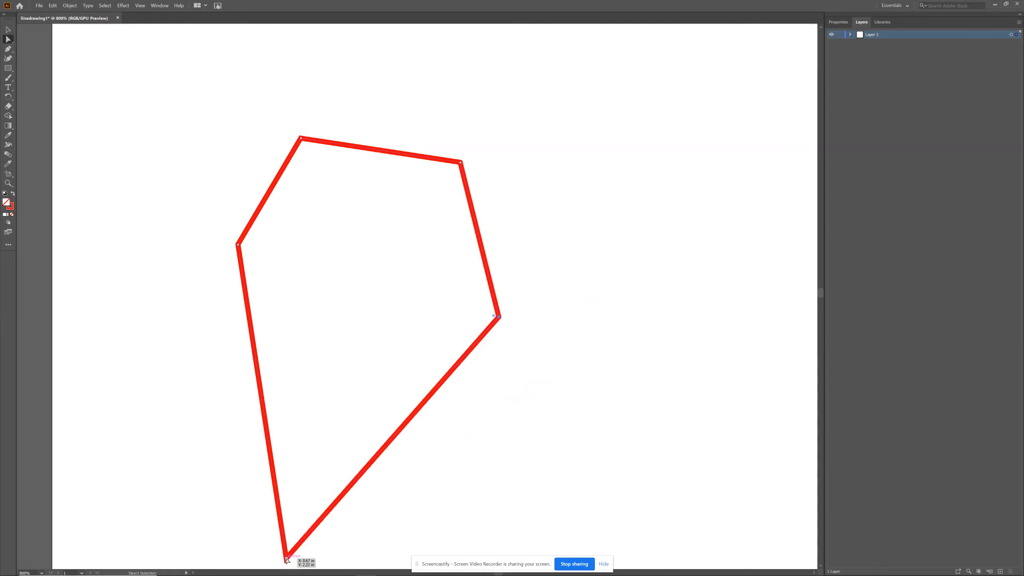
{"action": "left_click_drag", "start_coordinate": [286, 558], "coordinate": [310, 370]}
{"action": "left_click_drag", "start_coordinate": [239, 245], "coordinate": [261, 244]}
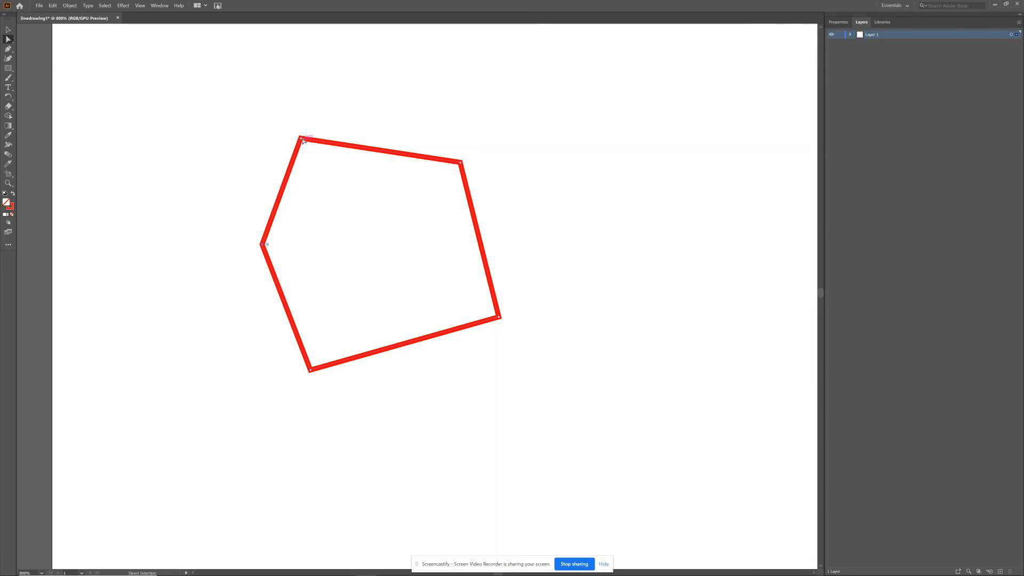
Move the five-sided shape's top, upper-right and lower-right corner anchors with the Direct Selection tool to even out the outline.
{"action": "left_click_drag", "start_coordinate": [301, 138], "coordinate": [335, 133]}
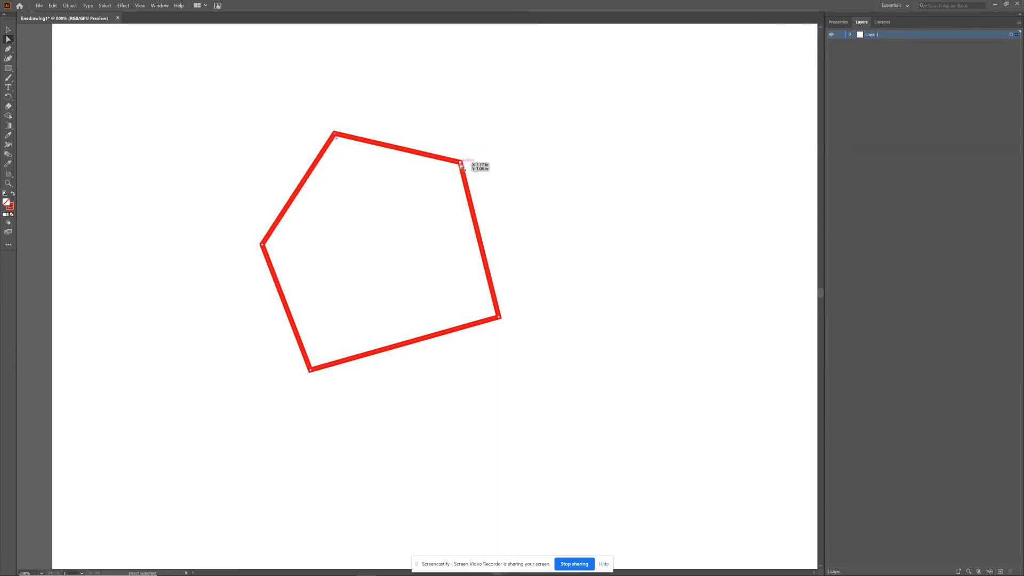
{"action": "left_click_drag", "start_coordinate": [461, 162], "coordinate": [465, 187]}
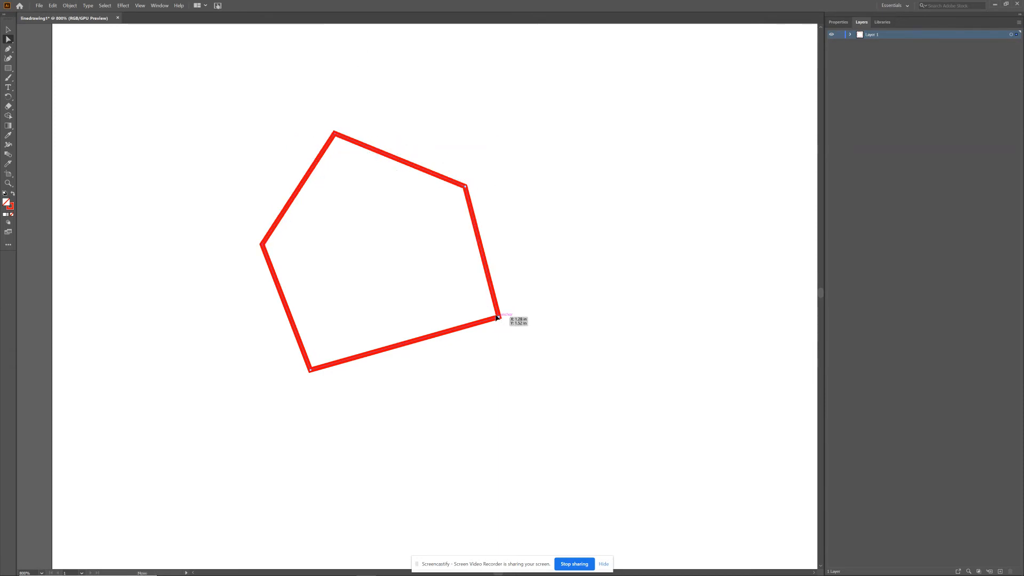
{"action": "mouse_move", "coordinate": [500, 321]}
{"action": "left_mouse_down"}
{"action": "mouse_move", "coordinate": [488, 312]}
{"action": "mouse_move", "coordinate": [491, 320]}
{"action": "left_mouse_up"}
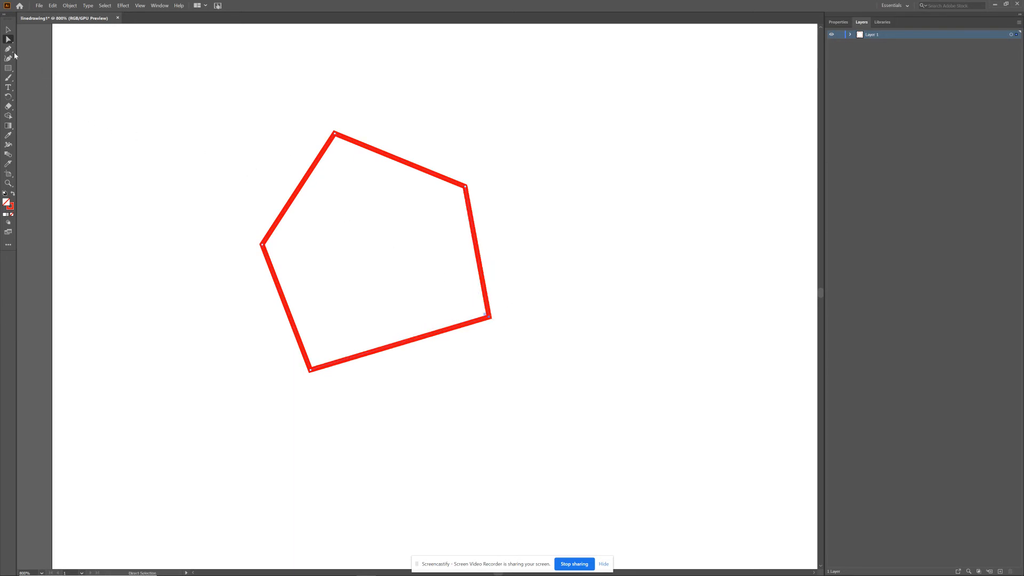
Draw a closed rounded shape with five curved anchor points above and right of the five-sided shape using the Pen tool.
{"action": "left_click", "coordinate": [9, 49]}
{"action": "left_click_drag", "start_coordinate": [539, 77], "coordinate": [546, 56]}
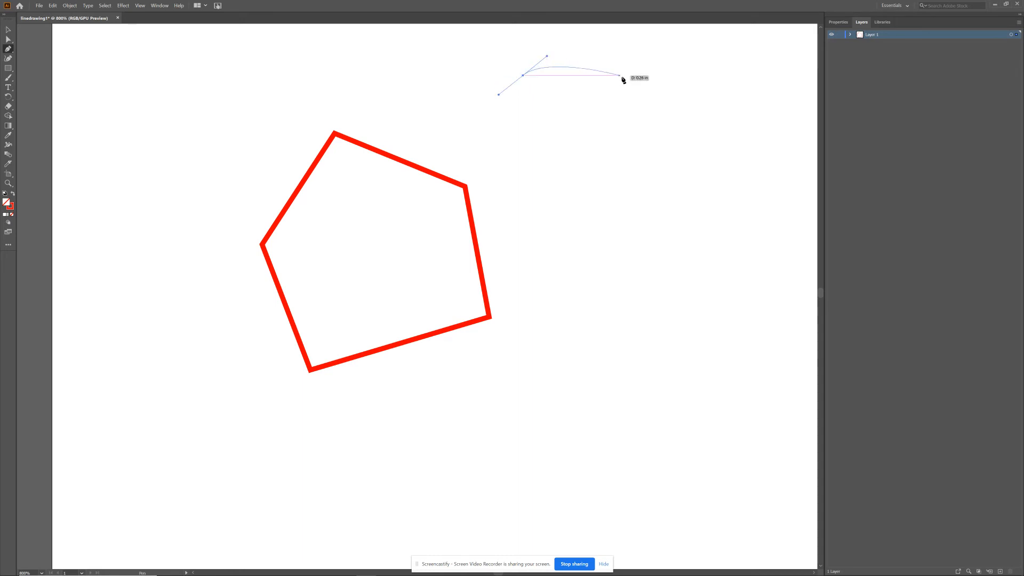
{"action": "left_click_drag", "start_coordinate": [639, 85], "coordinate": [650, 108]}
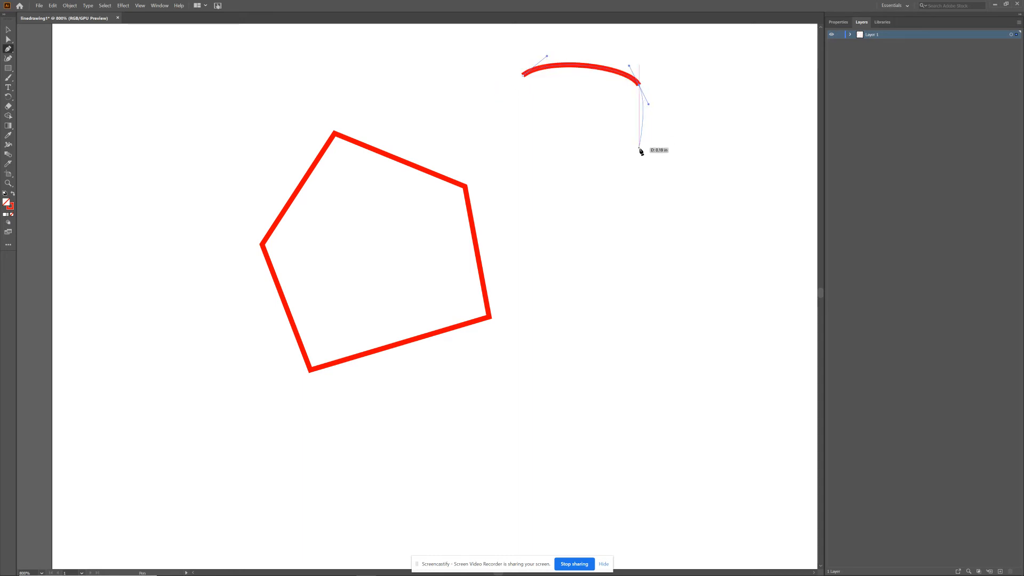
{"action": "left_click_drag", "start_coordinate": [639, 153], "coordinate": [620, 169]}
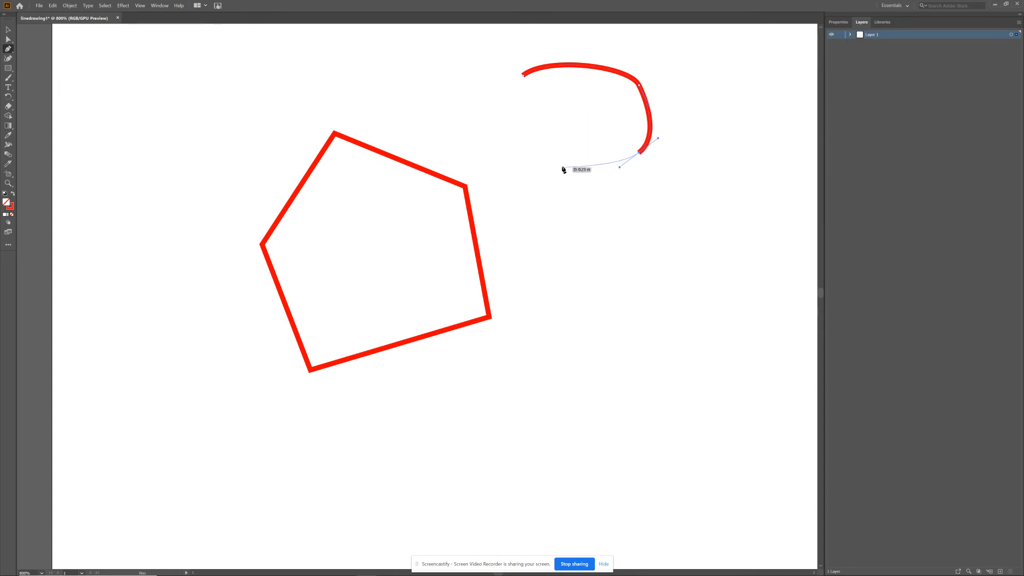
{"action": "left_click_drag", "start_coordinate": [552, 163], "coordinate": [531, 149]}
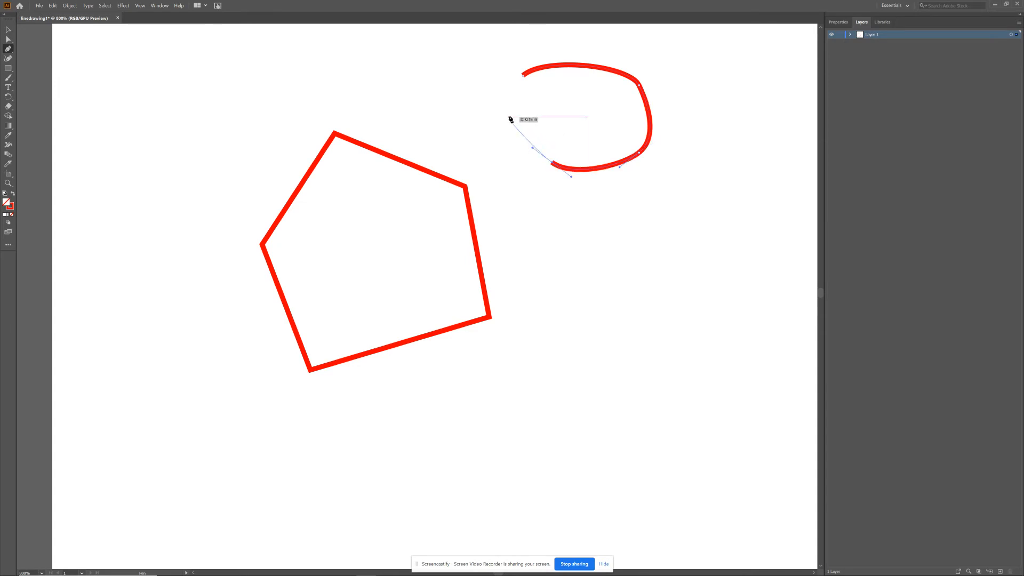
{"action": "left_click_drag", "start_coordinate": [508, 115], "coordinate": [507, 92]}
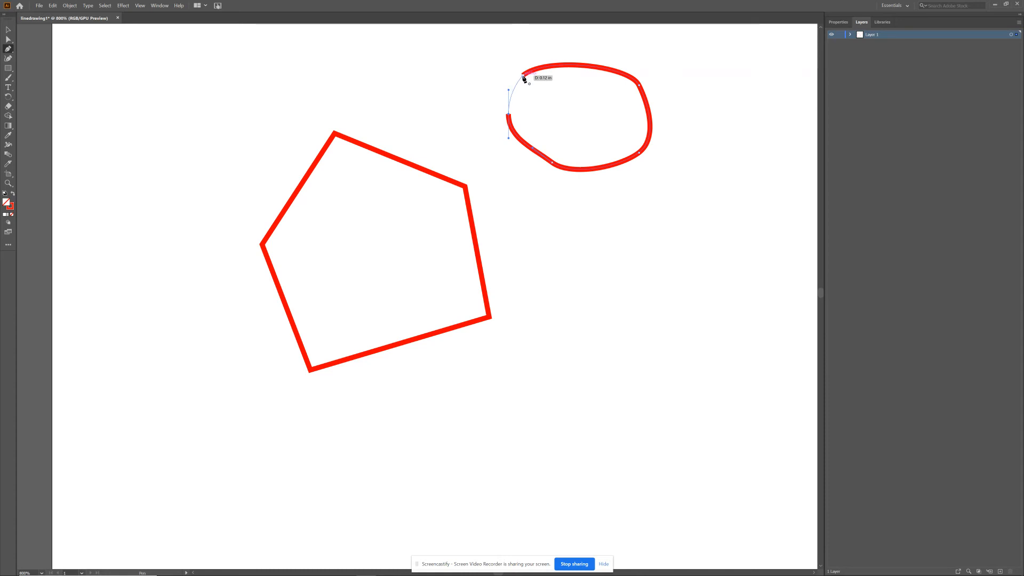
{"action": "left_click", "coordinate": [523, 78]}
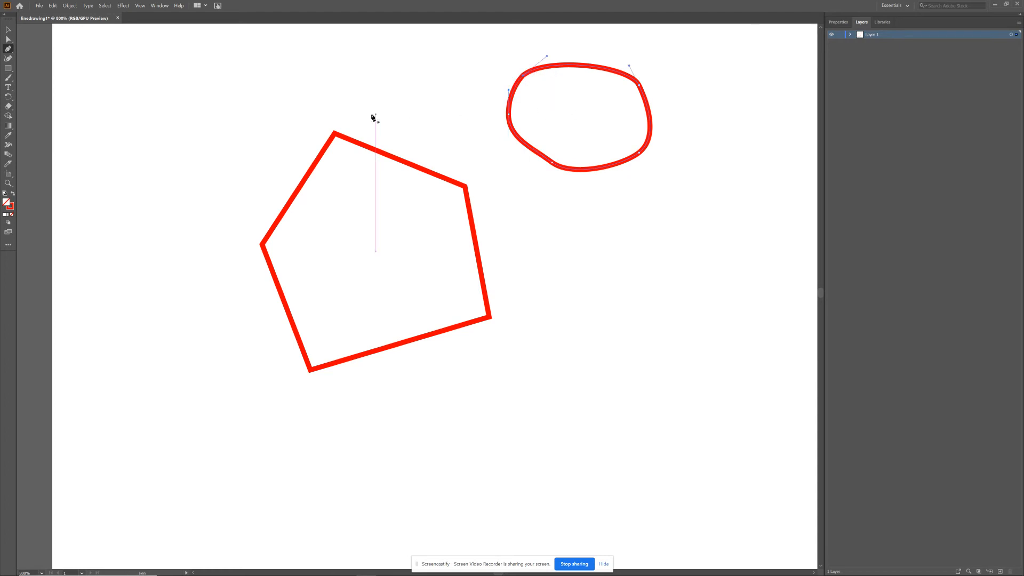
Delete the small rounded shape's leftmost anchor, add a new anchor on its left edge and move that outward.
{"action": "left_click", "coordinate": [509, 115]}
{"action": "left_click", "coordinate": [510, 116]}
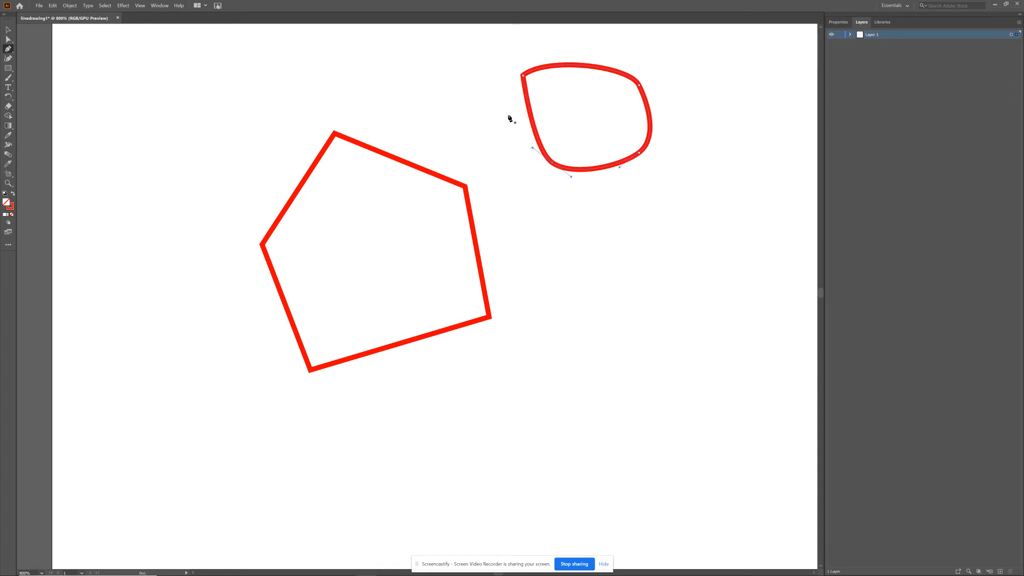
{"action": "left_click", "coordinate": [535, 125]}
{"action": "left_click", "coordinate": [9, 39]}
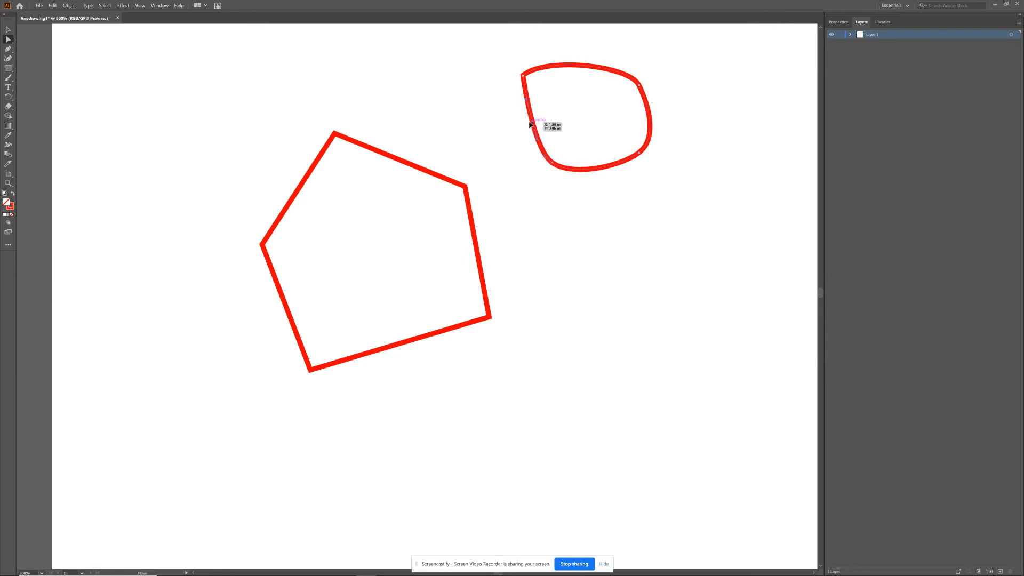
{"action": "left_click_drag", "start_coordinate": [533, 120], "coordinate": [499, 127]}
Adjust the direction handles of the small shape's two lower anchors and move the lower-left anchor inward to form a deep notch.
{"action": "mouse_move", "coordinate": [553, 165]}
{"action": "left_mouse_down"}
{"action": "mouse_move", "coordinate": [687, 226]}
{"action": "mouse_move", "coordinate": [601, 309]}
{"action": "mouse_move", "coordinate": [558, 203]}
{"action": "mouse_move", "coordinate": [566, 180]}
{"action": "mouse_move", "coordinate": [548, 157]}
{"action": "left_mouse_up"}
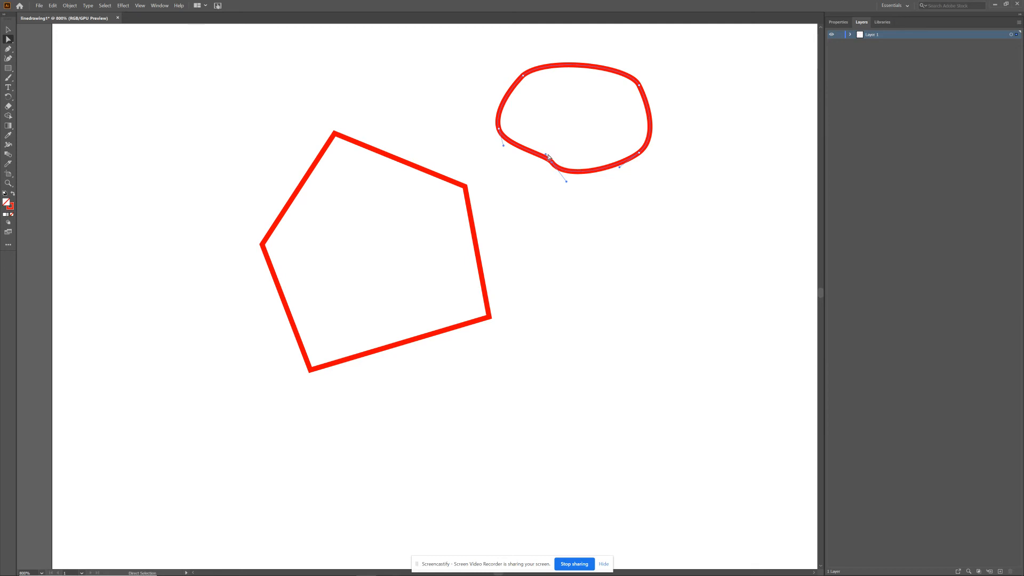
{"action": "left_click", "coordinate": [555, 147]}
{"action": "left_click", "coordinate": [547, 158]}
{"action": "left_click_drag", "start_coordinate": [547, 158], "coordinate": [577, 106]}
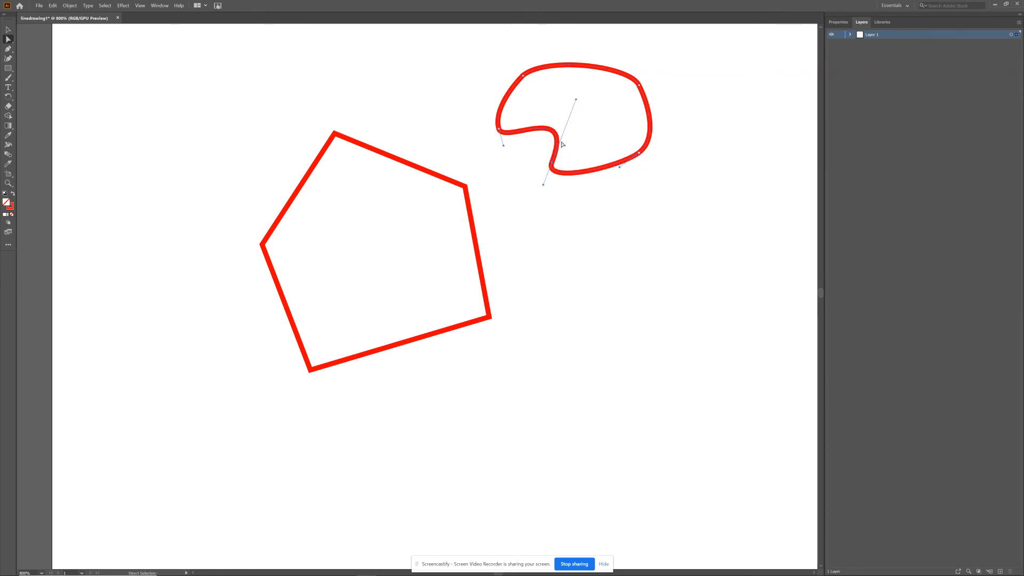
{"action": "left_click", "coordinate": [619, 168]}
{"action": "left_click_drag", "start_coordinate": [619, 176], "coordinate": [585, 225]}
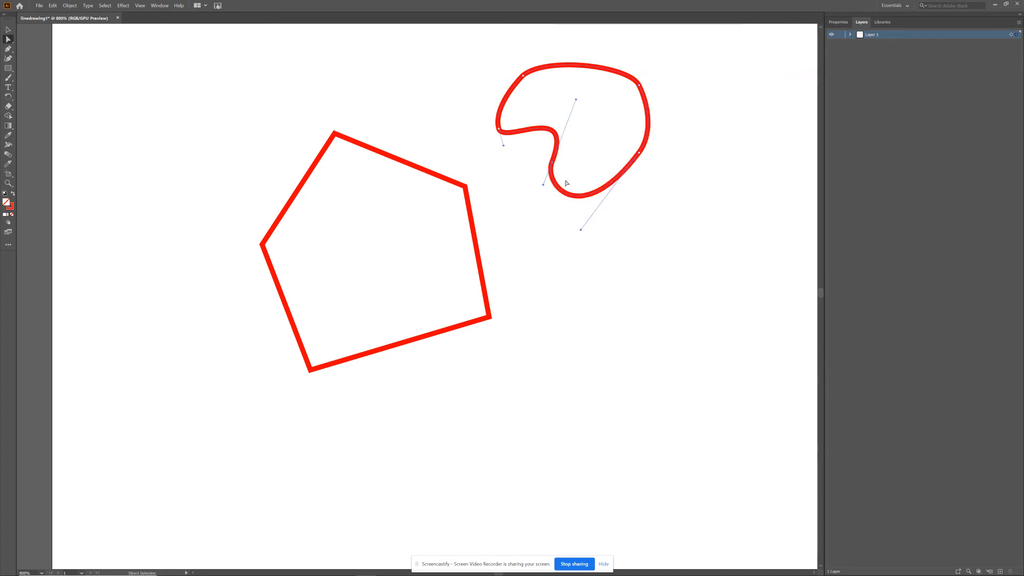
{"action": "left_click_drag", "start_coordinate": [553, 168], "coordinate": [567, 156]}
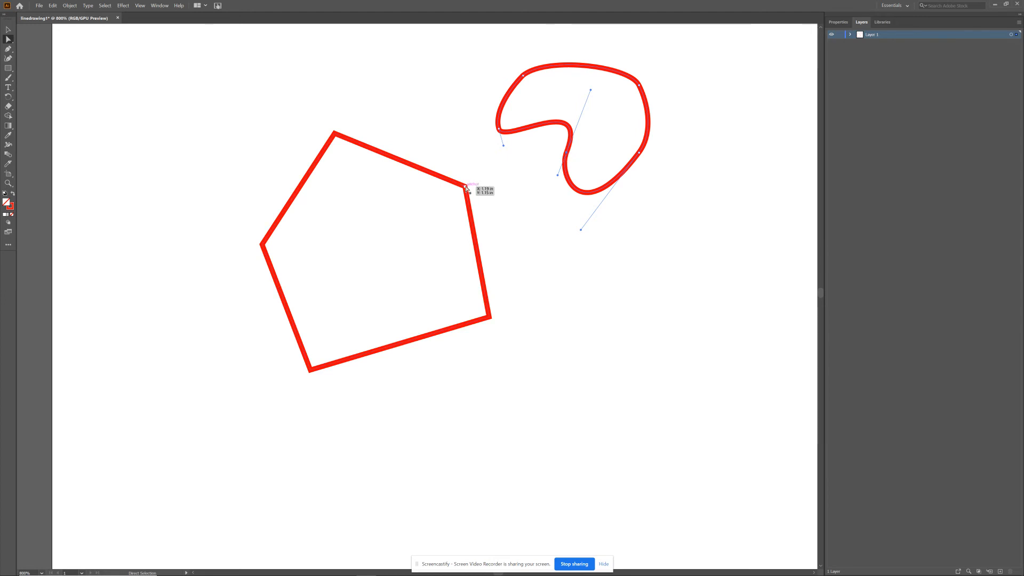
Convert all five curved anchors of the small shape to sharp corners with the Anchor Point tool.
{"action": "left_click", "coordinate": [8, 50]}
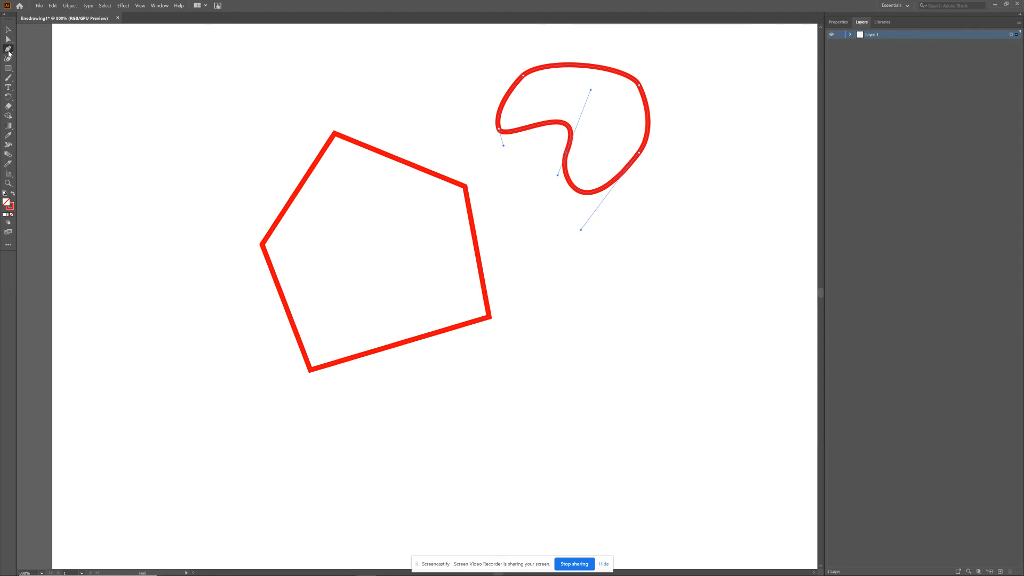
{"action": "left_click", "coordinate": [8, 52]}
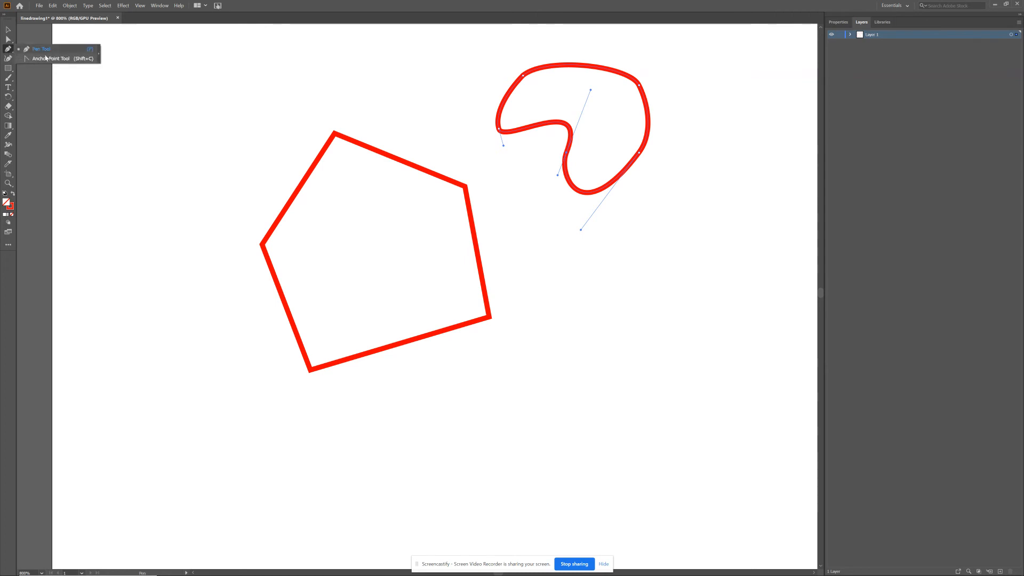
{"action": "left_click", "coordinate": [48, 59]}
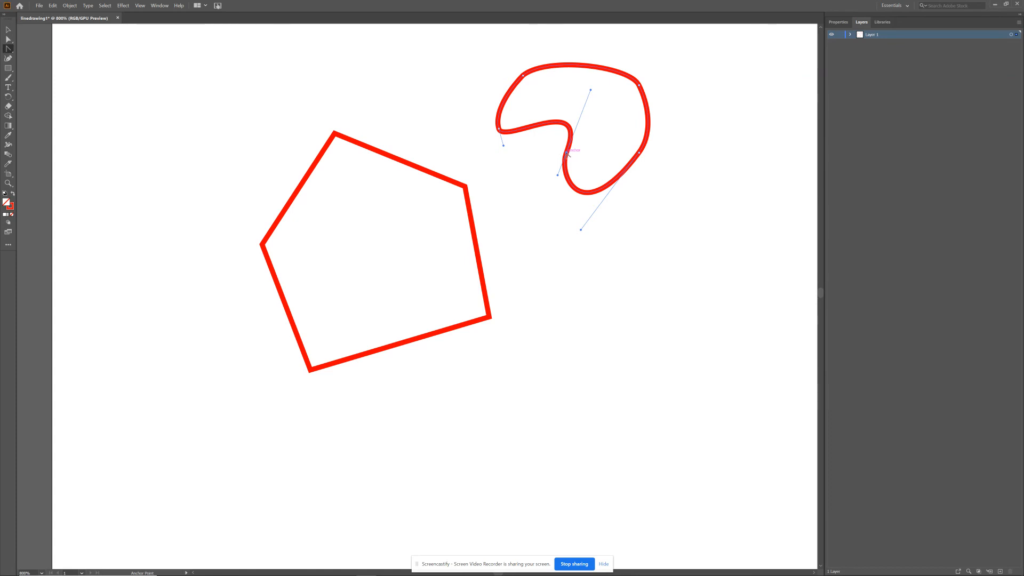
{"action": "left_click", "coordinate": [567, 153]}
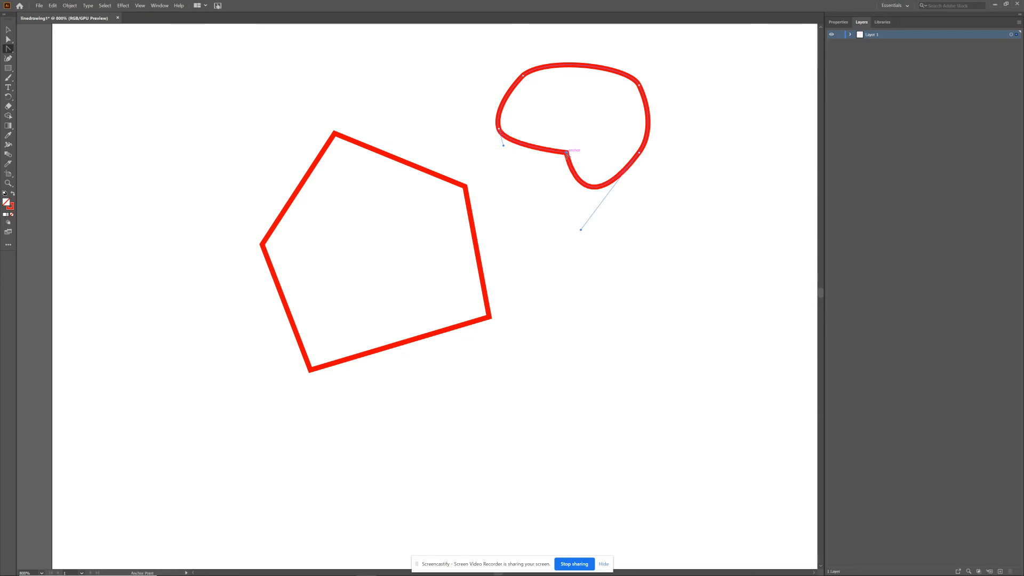
{"action": "left_click", "coordinate": [639, 154]}
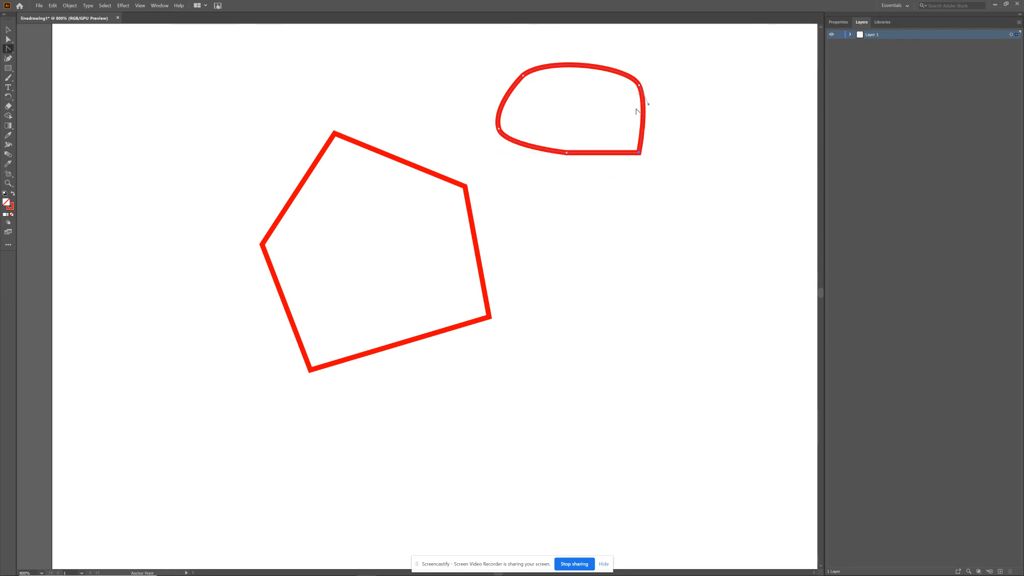
{"action": "left_click", "coordinate": [639, 84]}
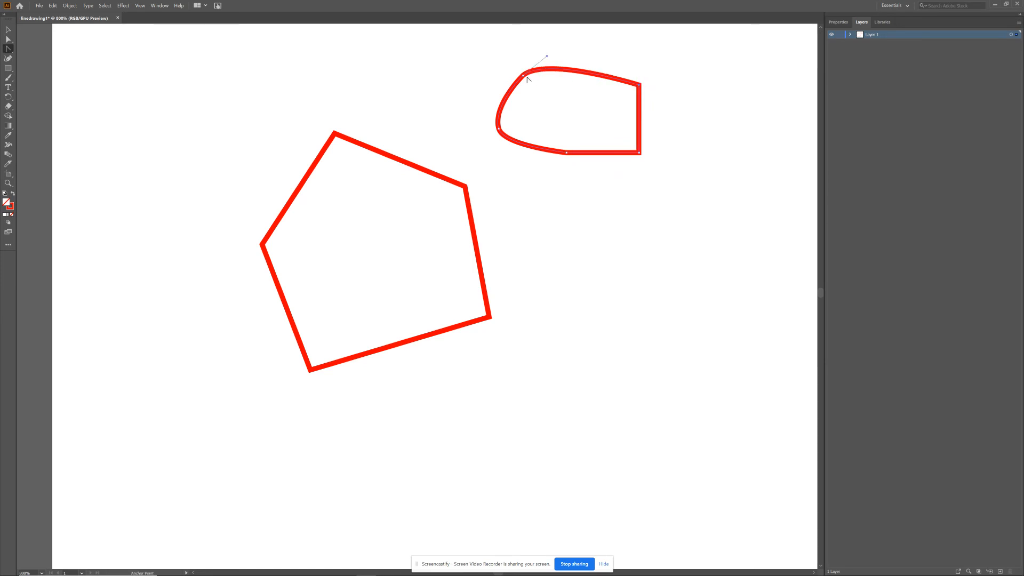
{"action": "left_click", "coordinate": [525, 77]}
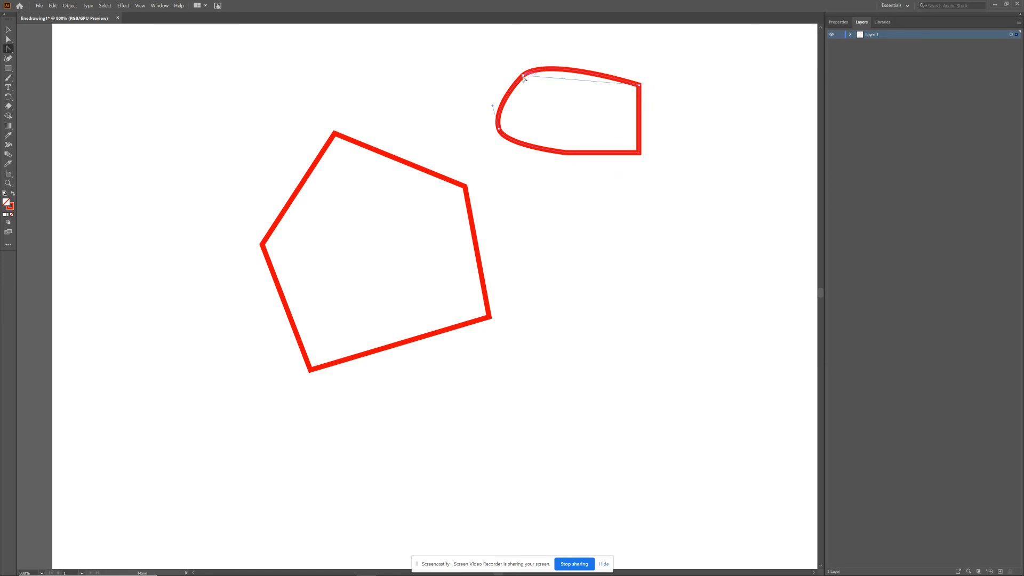
{"action": "left_click", "coordinate": [499, 128]}
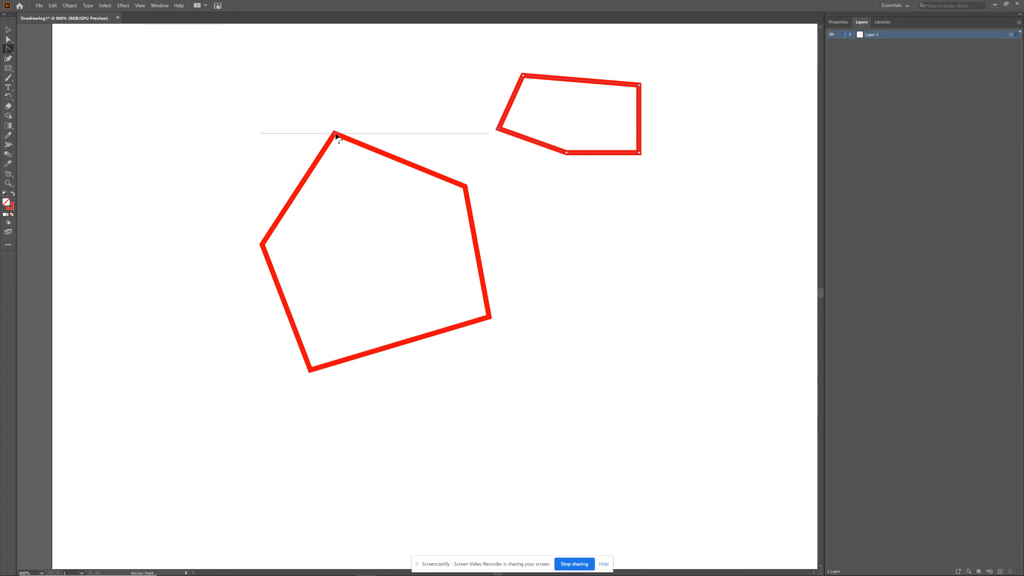
Convert all five corners of the large five-sided shape to smooth curves with the Anchor Point tool.
{"action": "left_click_drag", "start_coordinate": [335, 133], "coordinate": [378, 124]}
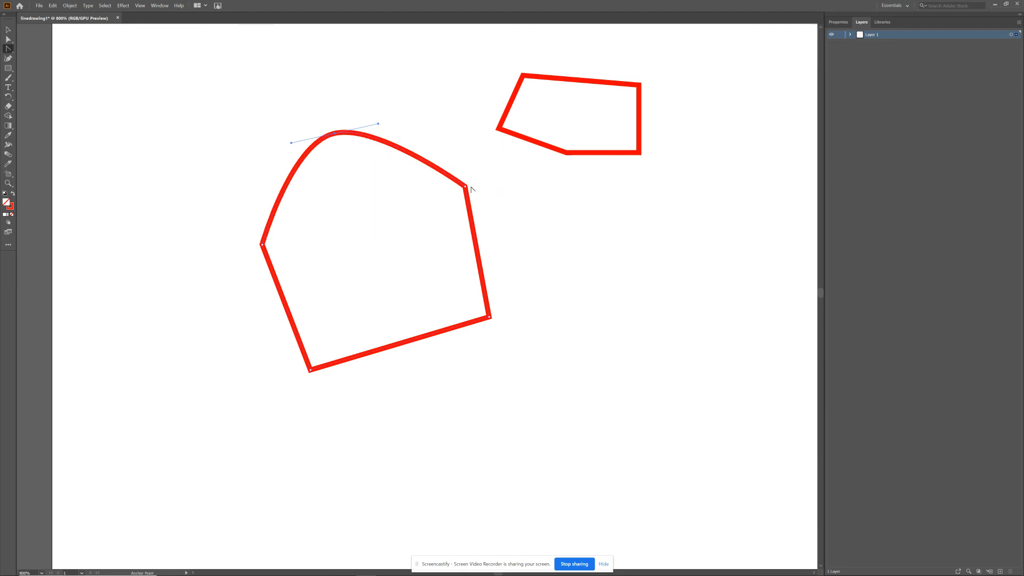
{"action": "left_click_drag", "start_coordinate": [466, 187], "coordinate": [480, 216]}
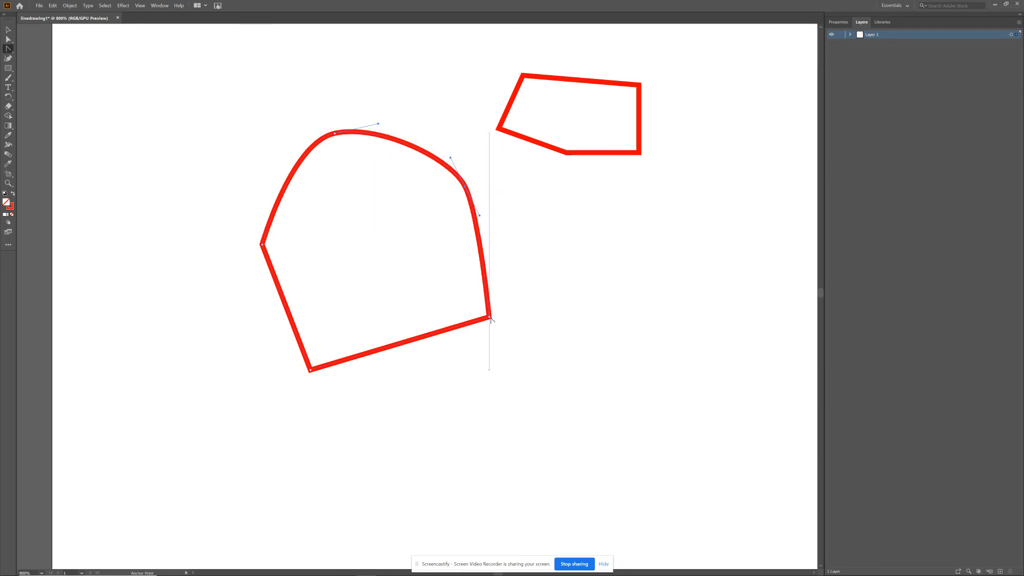
{"action": "left_click_drag", "start_coordinate": [490, 318], "coordinate": [468, 343]}
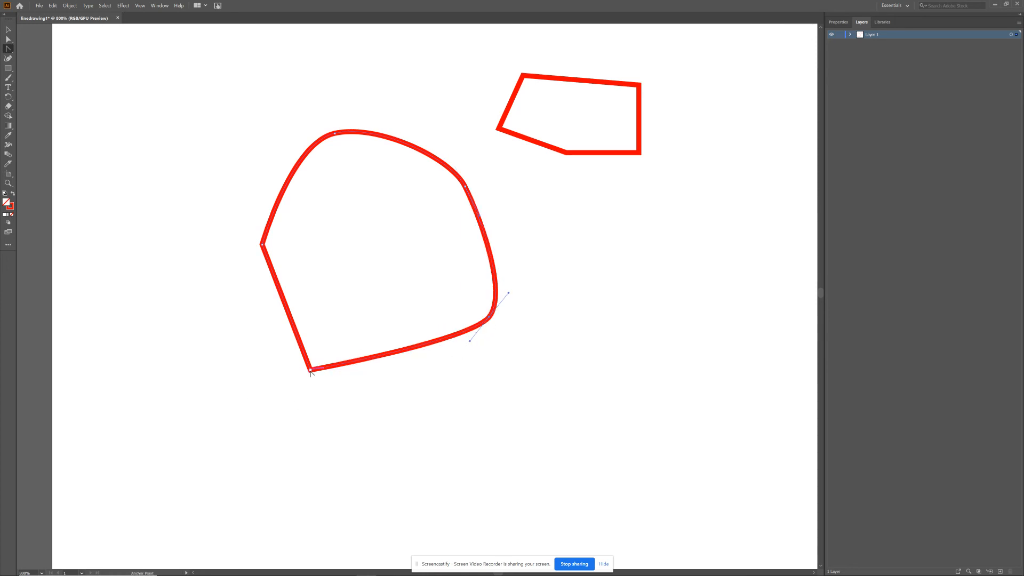
{"action": "left_click_drag", "start_coordinate": [310, 370], "coordinate": [281, 360]}
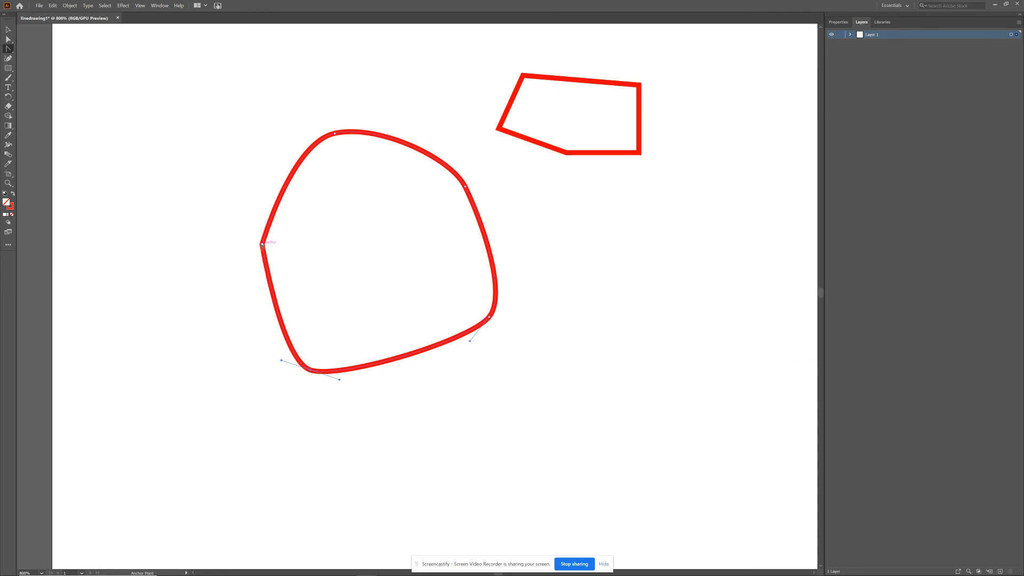
{"action": "left_click_drag", "start_coordinate": [262, 244], "coordinate": [262, 216]}
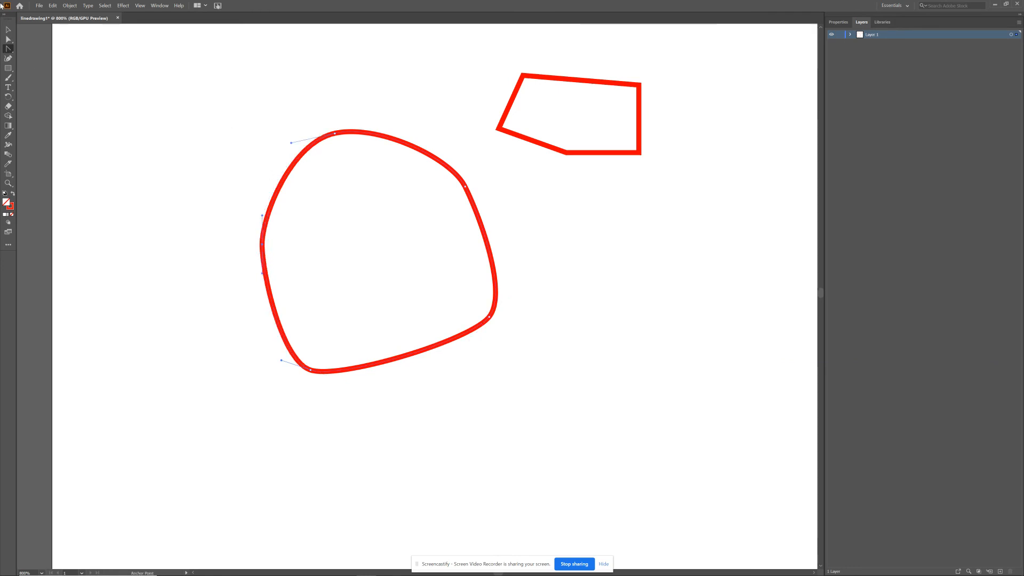
Move the large rounded shape slightly left and the small polygon down and to the right with the Selection tool.
{"action": "left_click", "coordinate": [8, 30]}
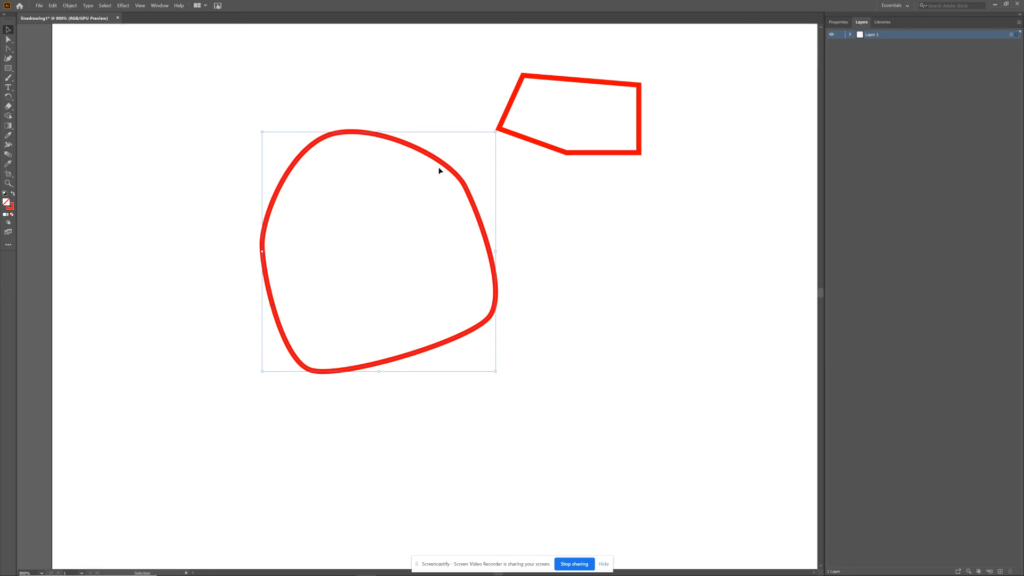
{"action": "left_click_drag", "start_coordinate": [440, 165], "coordinate": [373, 101]}
{"action": "left_click", "coordinate": [355, 161]}
{"action": "left_click_drag", "start_coordinate": [394, 148], "coordinate": [453, 222]}
{"action": "left_click_drag", "start_coordinate": [522, 143], "coordinate": [565, 226]}
View the whole artboard with both shapes at 150% zoom.
{"action": "left_click", "coordinate": [8, 183]}
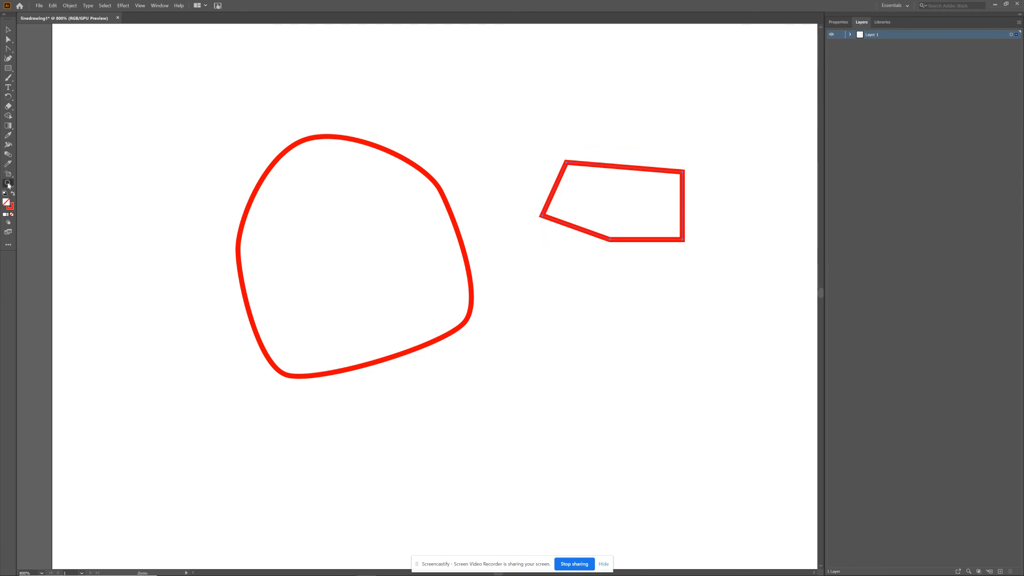
{"action": "left_click", "coordinate": [417, 263], "text": "alt"}
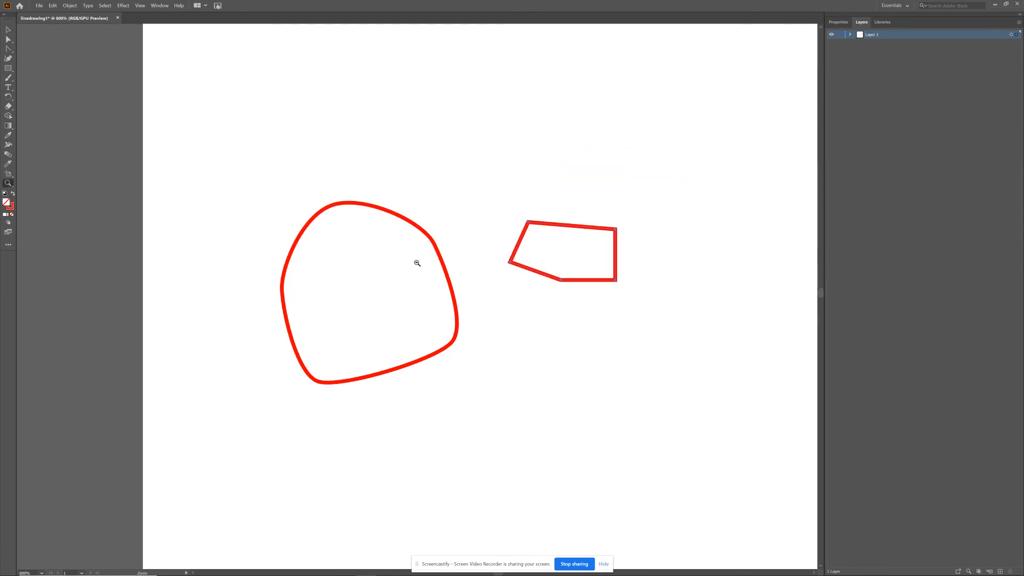
{"action": "left_click", "coordinate": [417, 263], "text": "alt"}
{"action": "scroll", "coordinate": [419, 267], "scroll_direction": "down", "scroll_amount": 1}
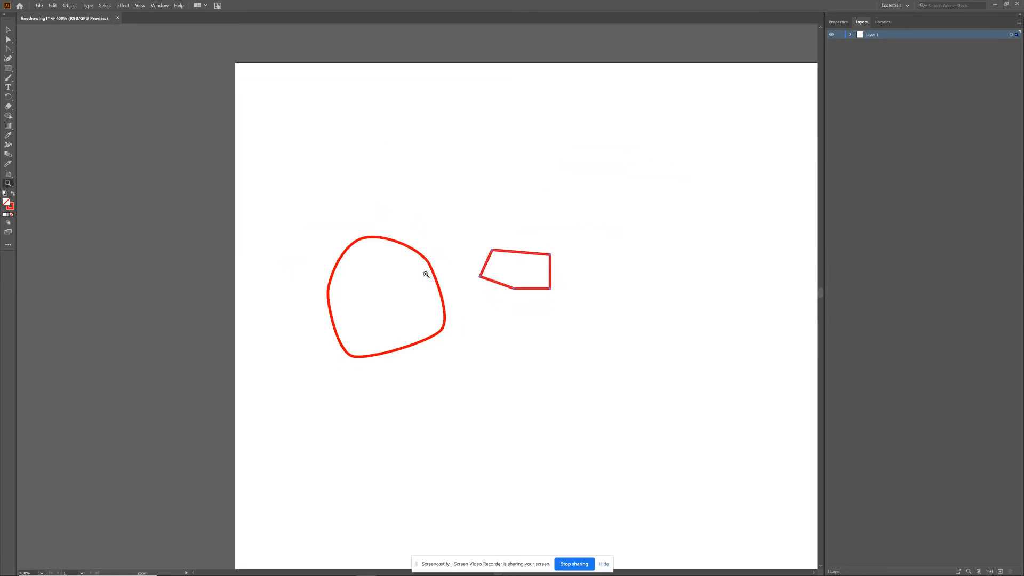
{"action": "left_click", "coordinate": [602, 356], "text": "alt"}
{"action": "left_click", "coordinate": [596, 357], "text": "alt"}
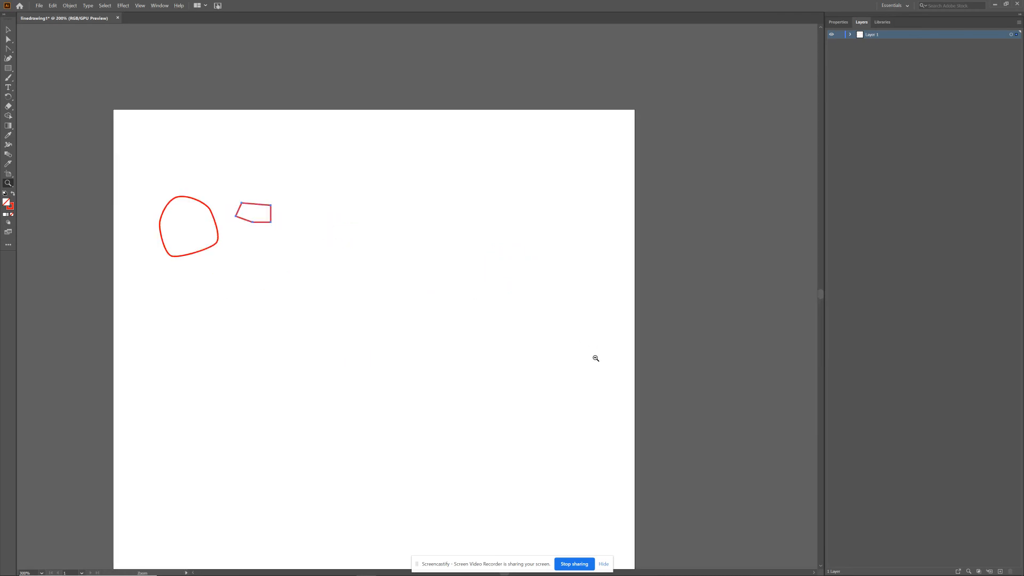
{"action": "scroll", "coordinate": [373, 348], "scroll_direction": "down", "scroll_amount": 1}
{"action": "left_click", "coordinate": [356, 347], "text": "alt"}
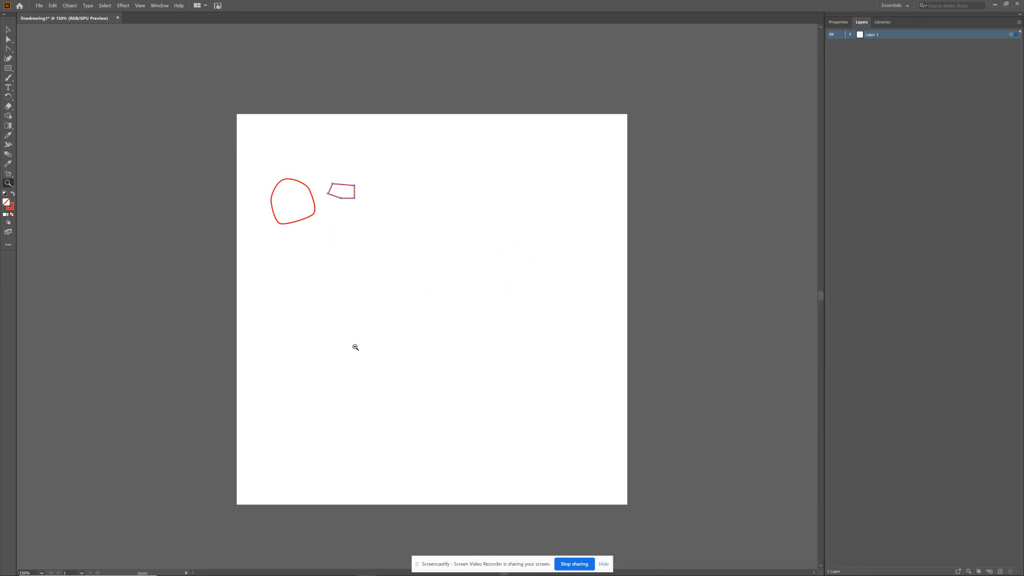
Select both red shapes together and set their stroke weight to 0.001 pt.
{"action": "left_click", "coordinate": [7, 31]}
{"action": "left_click", "coordinate": [250, 153]}
{"action": "left_click_drag", "start_coordinate": [331, 246], "coordinate": [406, 259]}
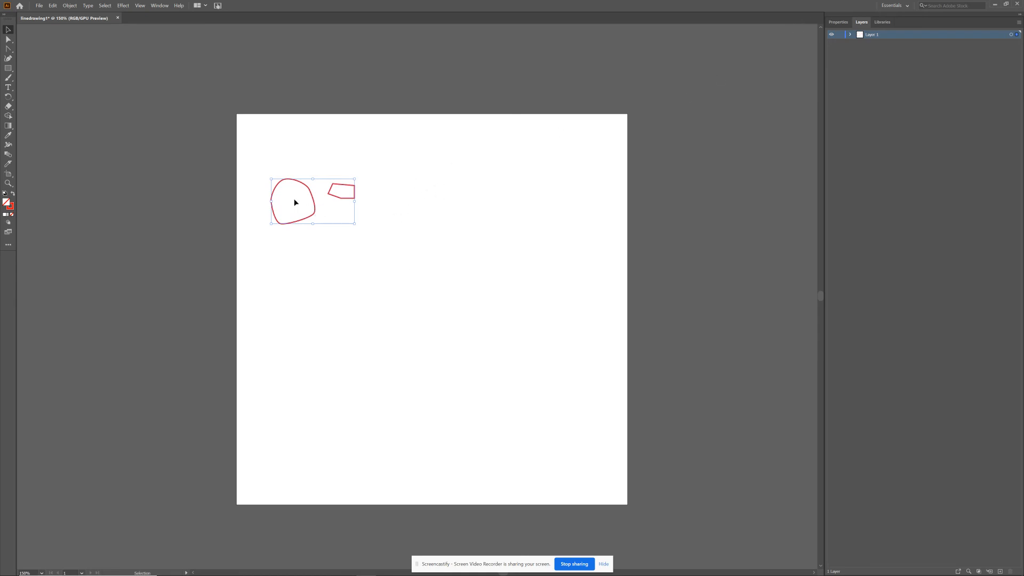
{"action": "left_click", "coordinate": [253, 162]}
{"action": "left_click_drag", "start_coordinate": [255, 167], "coordinate": [379, 251]}
{"action": "left_click", "coordinate": [839, 22]}
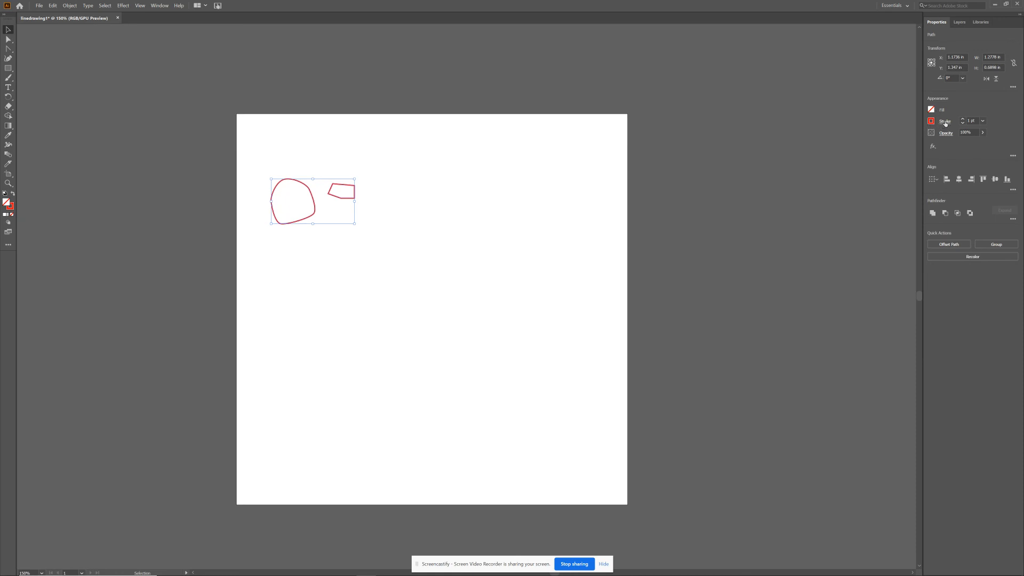
{"action": "left_click", "coordinate": [974, 121]}
{"action": "left_click_drag", "start_coordinate": [977, 120], "coordinate": [966, 121]}
{"action": "key", "text": "BackSpace"}
{"action": "type", "text": ".001"}
{"action": "key", "text": "Return"}
Check how the thin stroke looks on both shapes, briefly selecting the small polygon and deselecting it.
{"action": "left_click", "coordinate": [296, 165]}
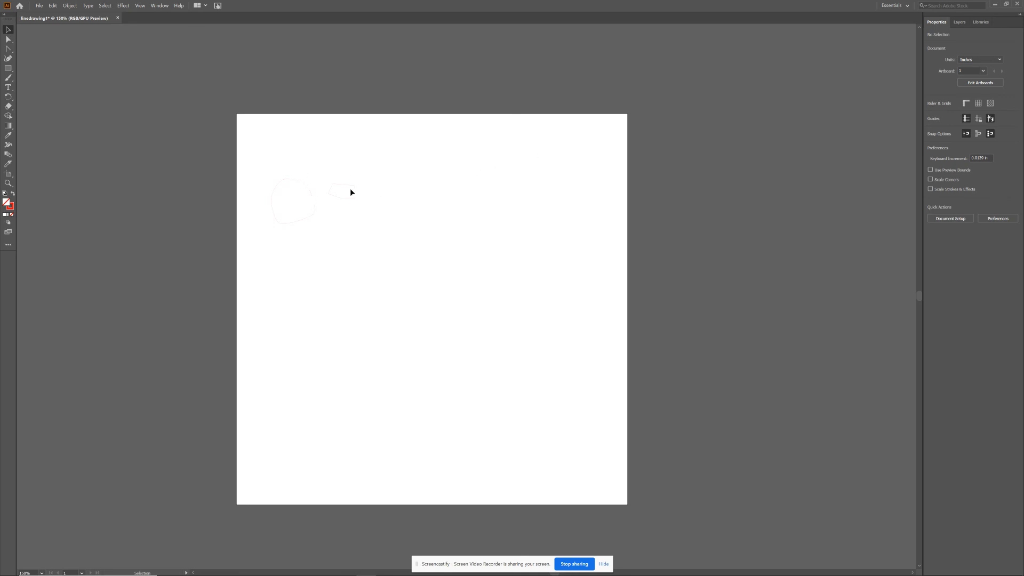
{"action": "left_click_drag", "start_coordinate": [329, 174], "coordinate": [368, 215]}
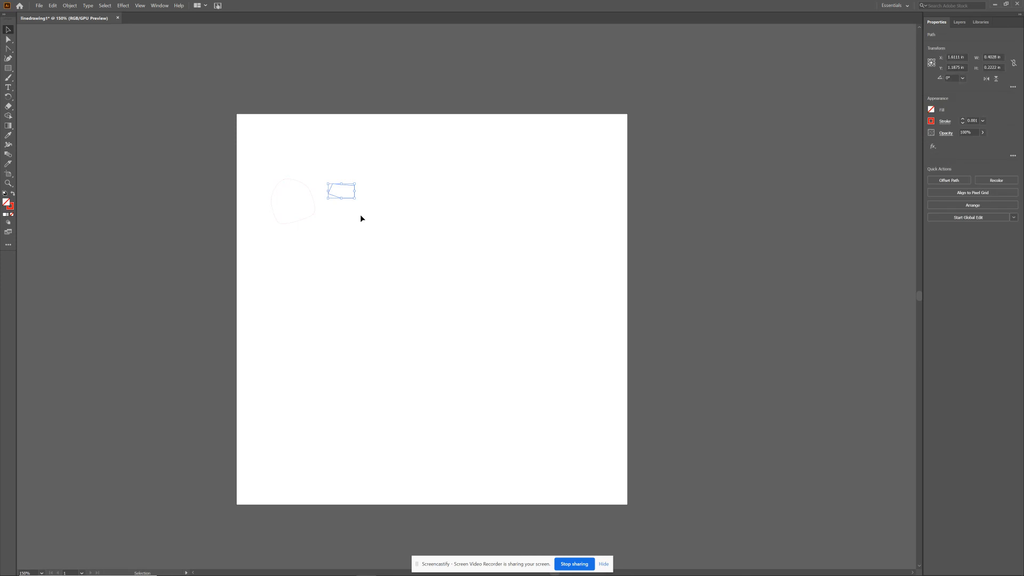
{"action": "left_click", "coordinate": [356, 215]}
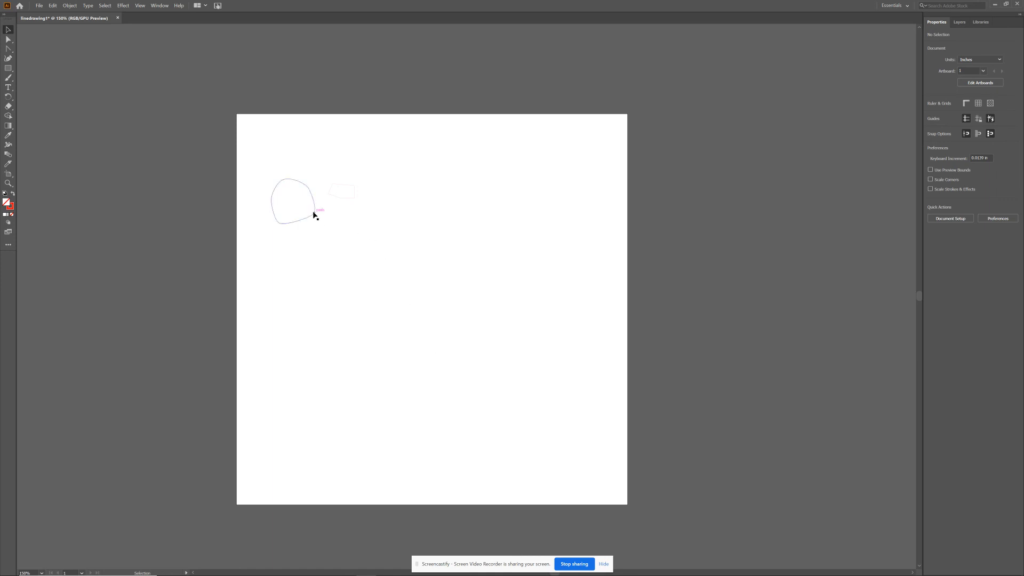
Bring up the choice between the Pen and Anchor Point tools.
{"action": "left_click", "coordinate": [10, 49]}
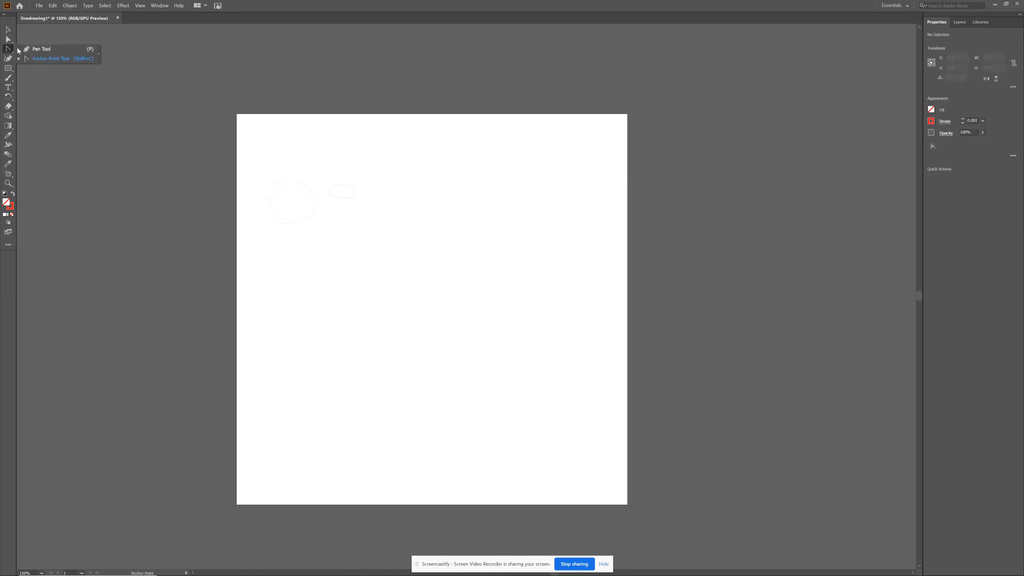